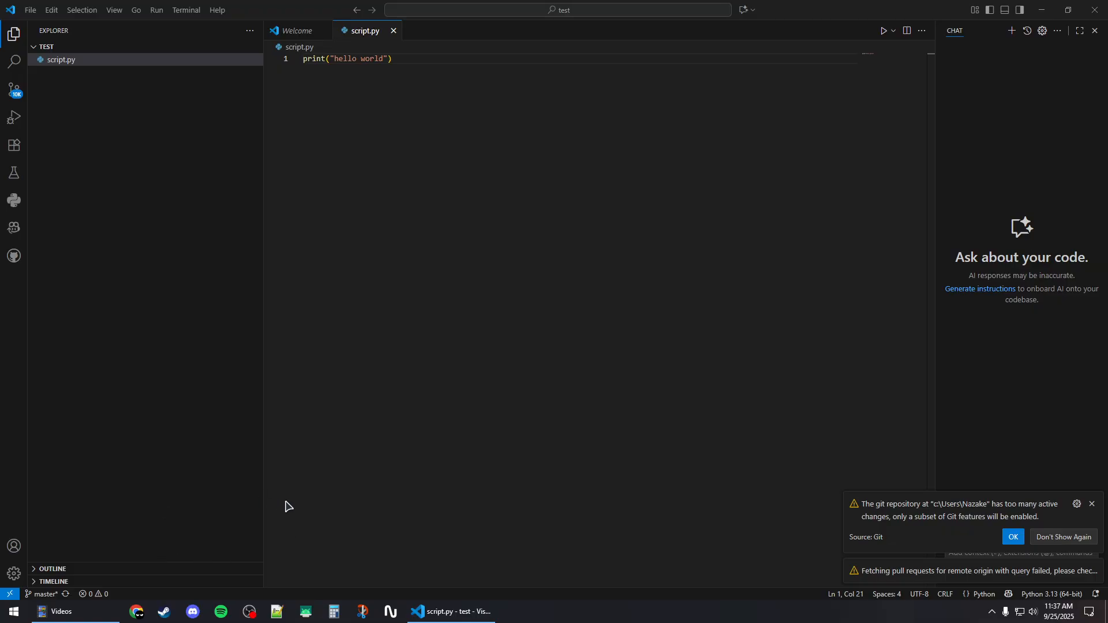
- Check the installed Python version by running python --version in Windows PowerShell, and close the window
right_click(16, 616)
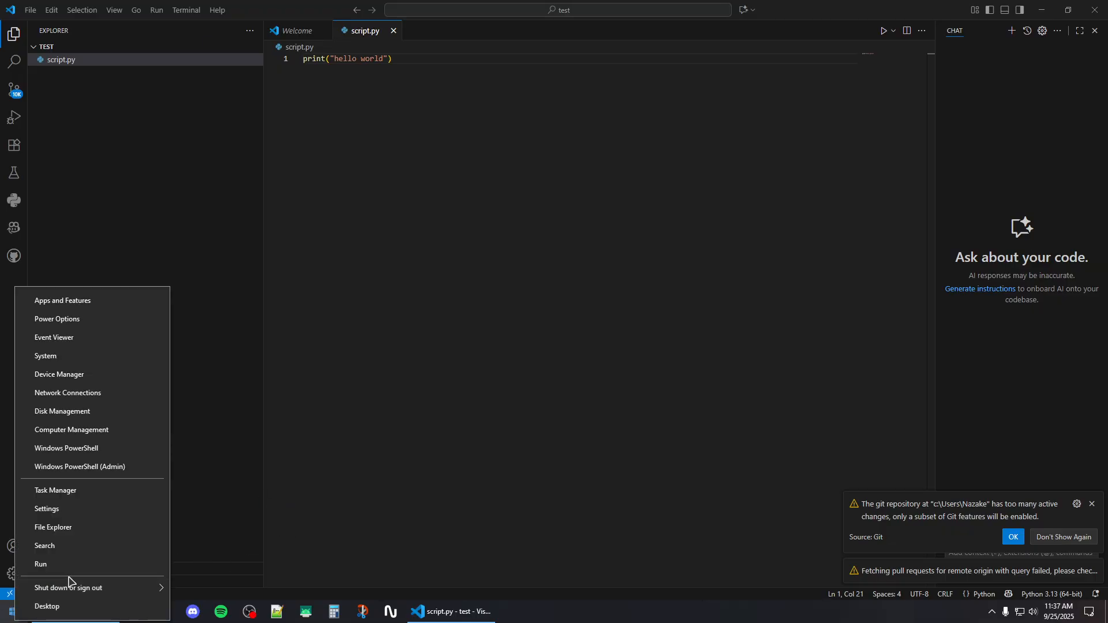
click(57, 449)
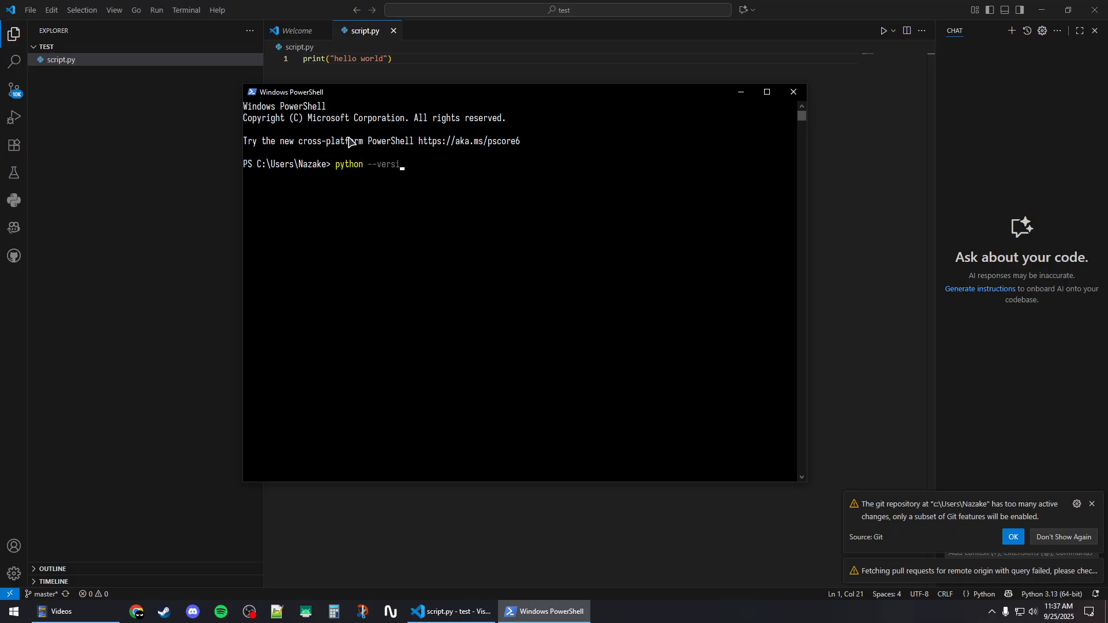
text(on)
key(Return)
mouse_move(245, 176)
mouse_down()
mouse_move(312, 178)
mouse_move(246, 179)
mouse_up()
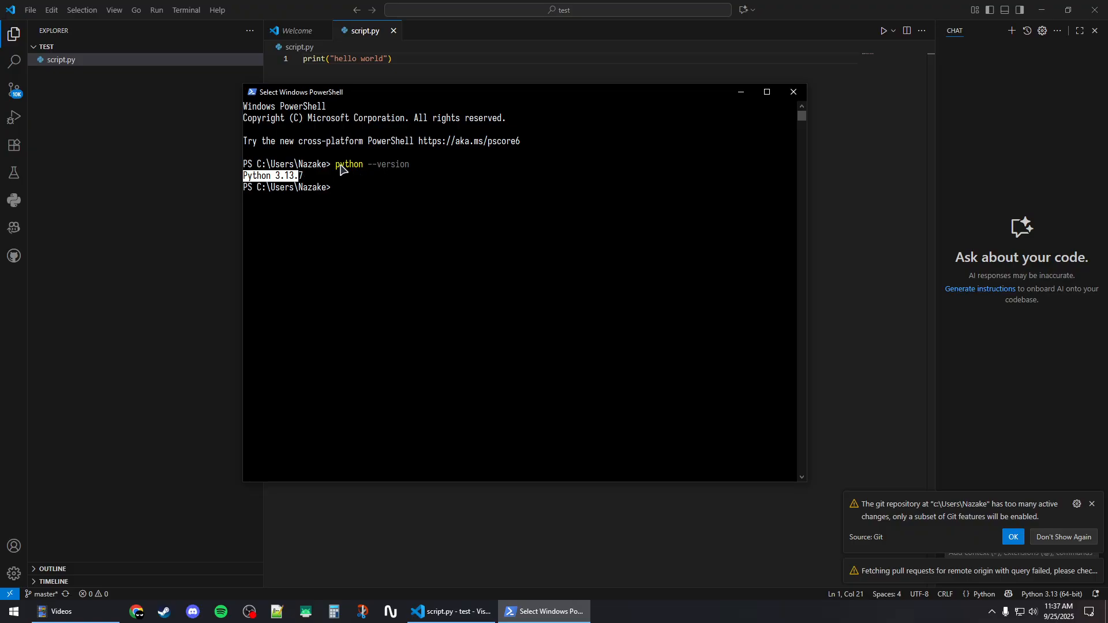
click(793, 91)
- Switch to Google Chrome, search for python, and open the Windows releases page on Python.org
click(136, 611)
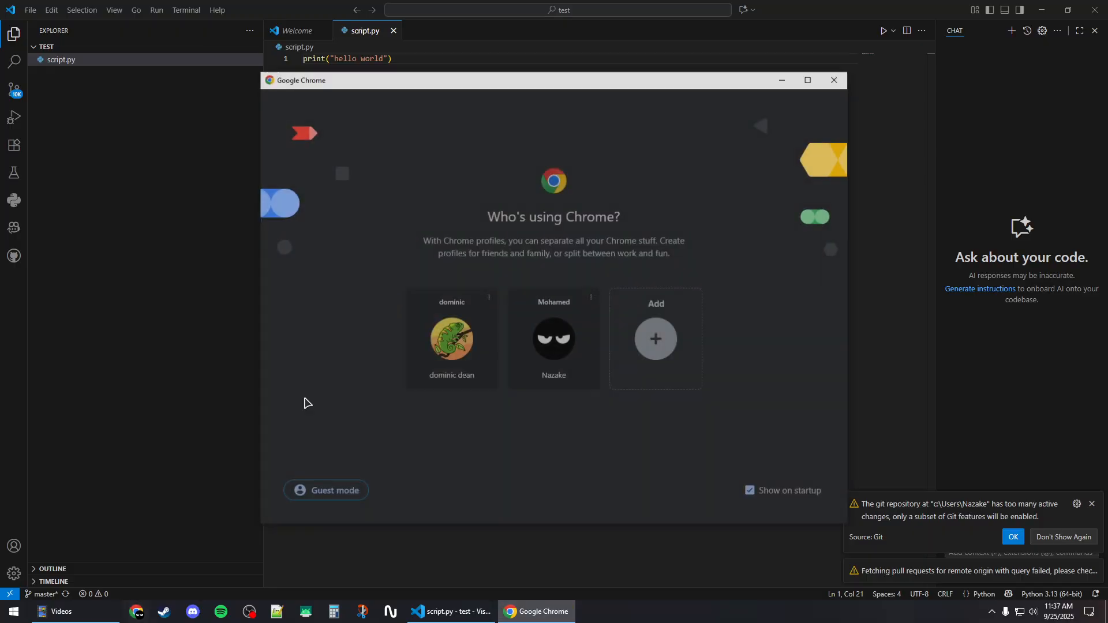
click(459, 341)
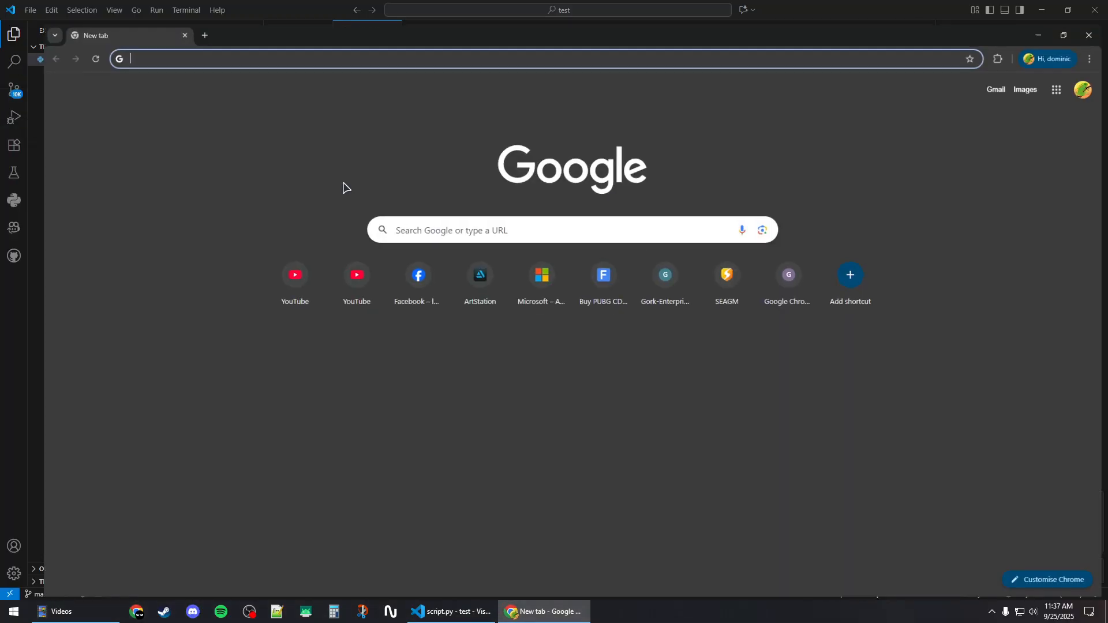
text(python)
key(Return)
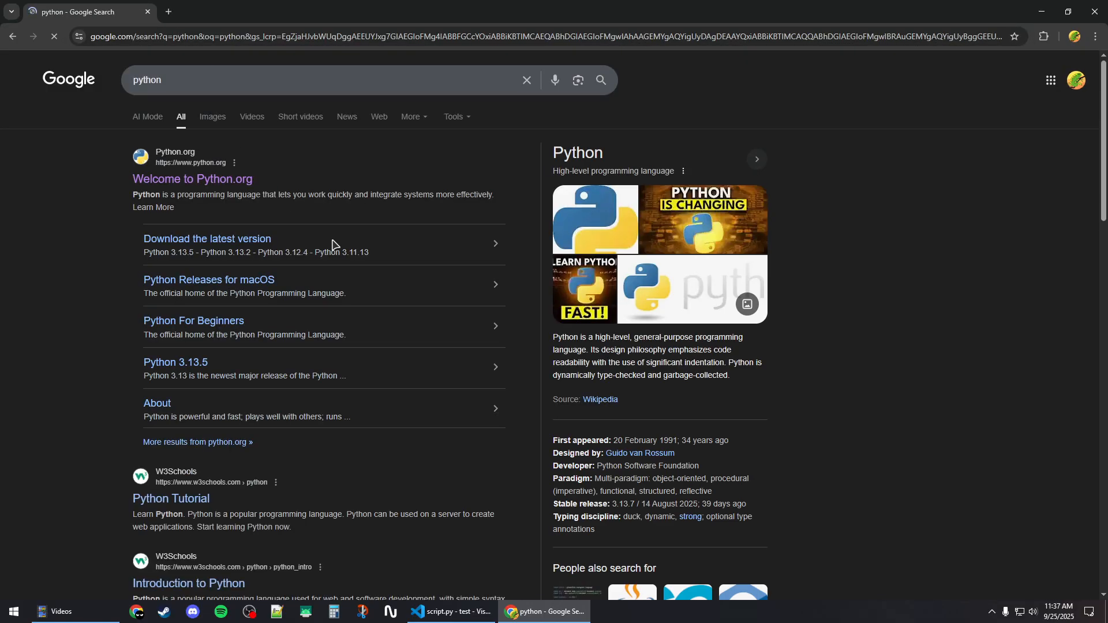
click(173, 185)
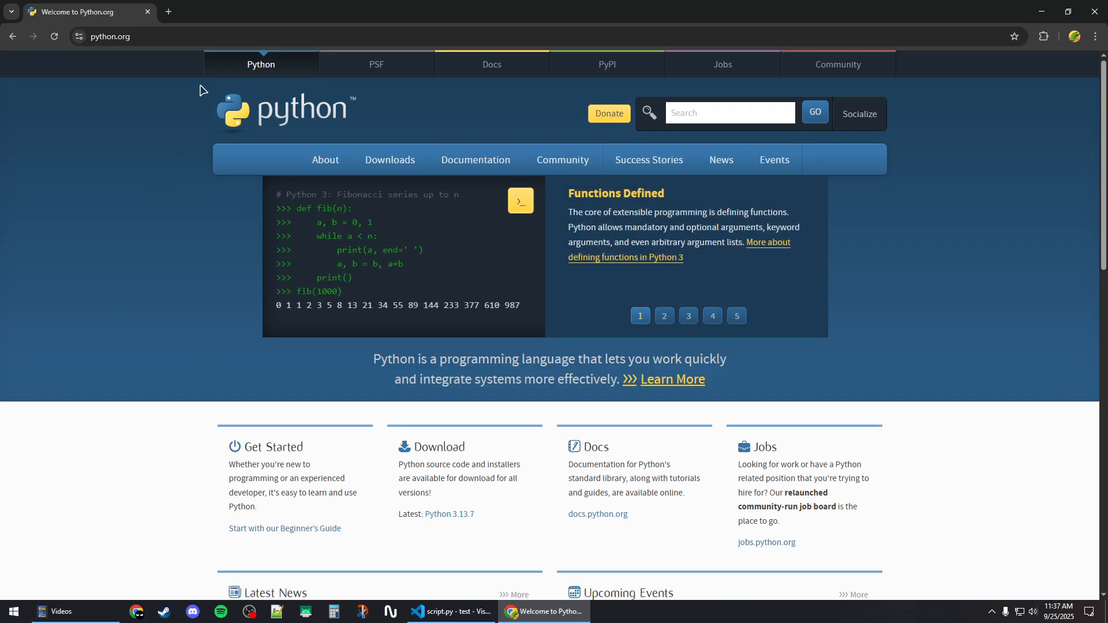
mouse_move(391, 160)
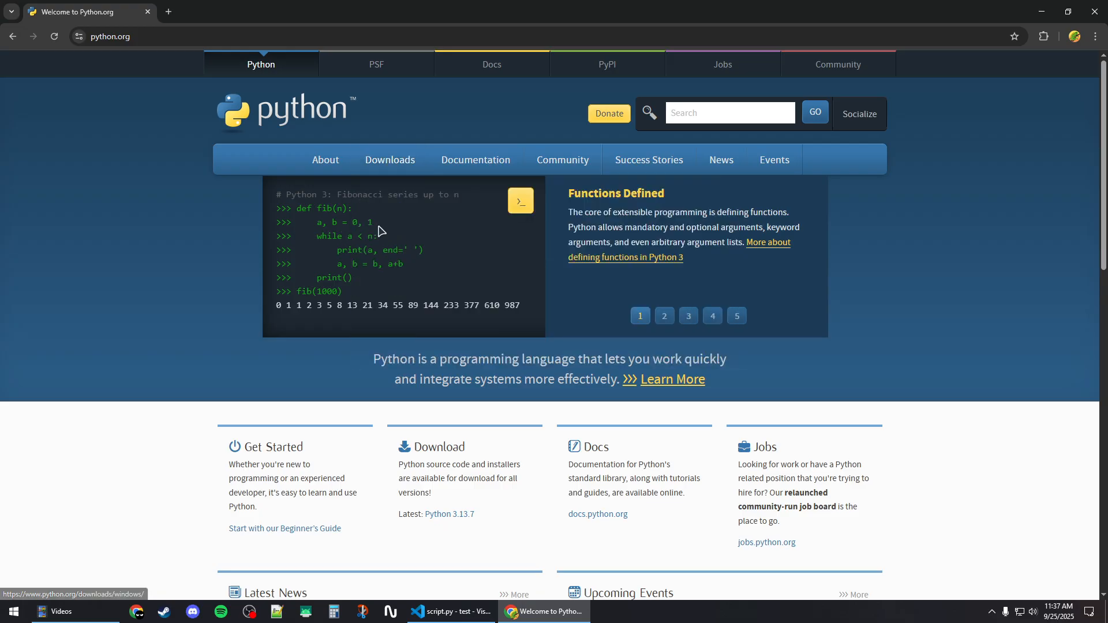
click(393, 235)
scroll(214, 242, down, 3)
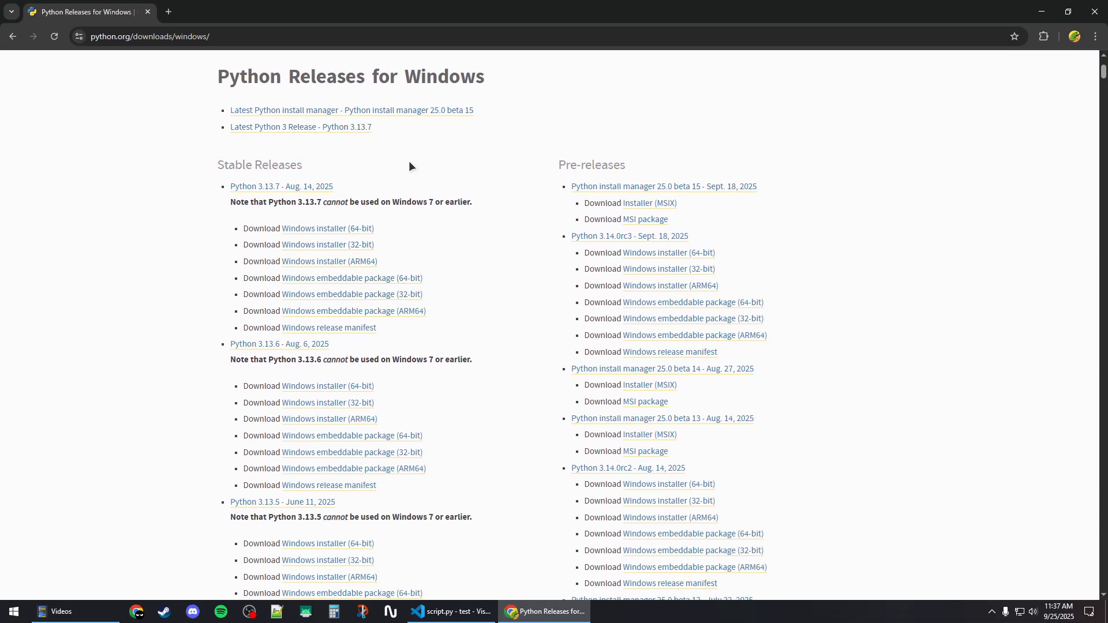
- Download the Python 3.13.7 Windows installer (64-bit) and allow the blocked download to be kept
drag(234, 230, 417, 230)
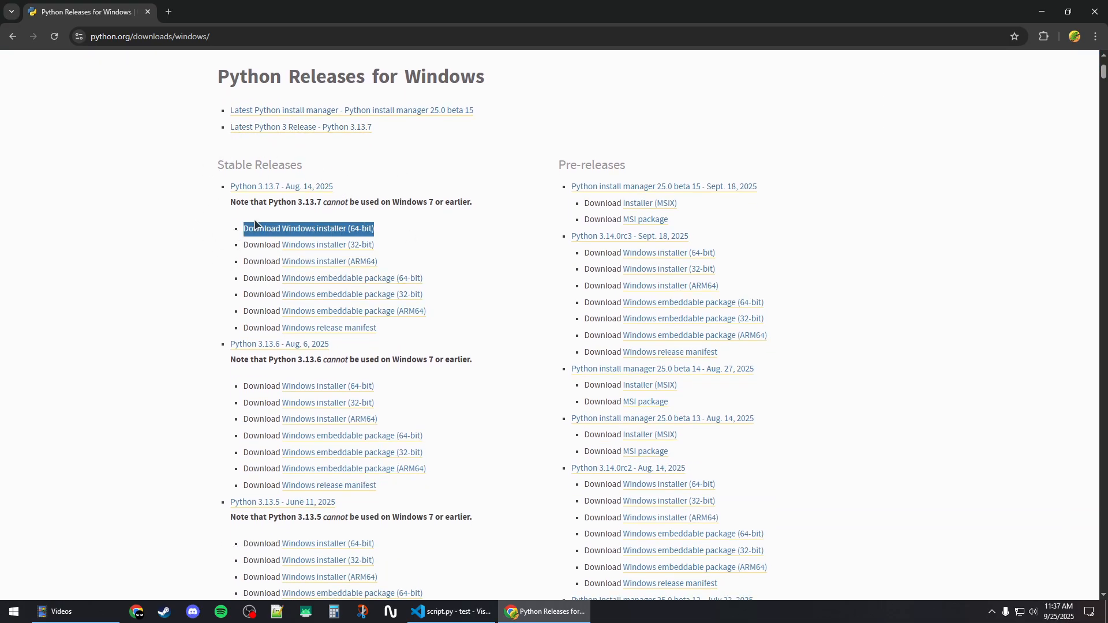
drag(231, 202, 415, 229)
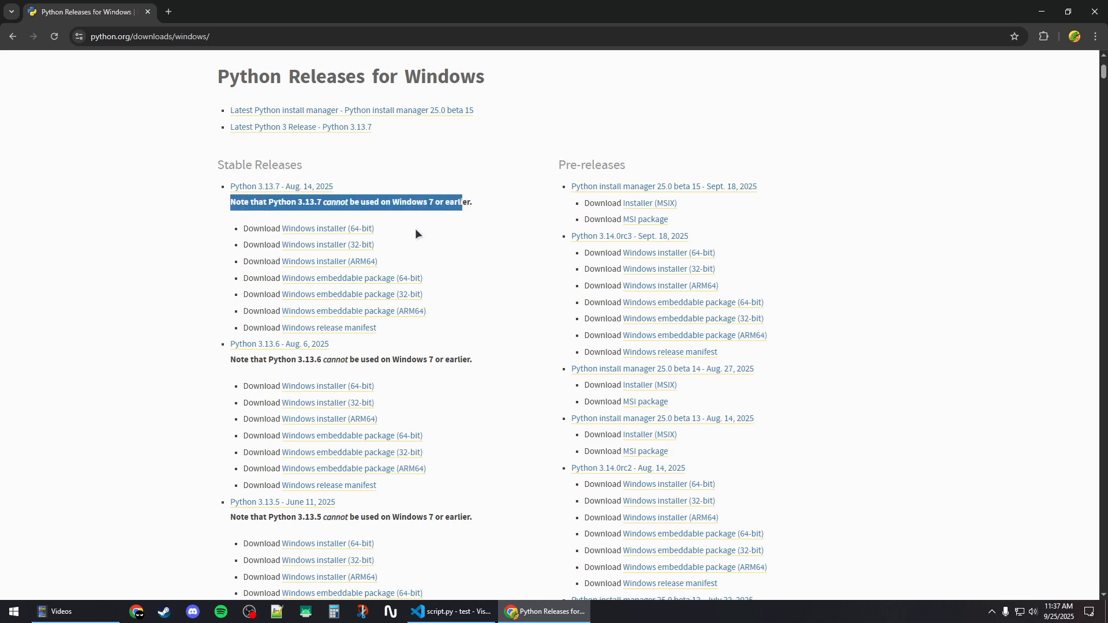
click(315, 230)
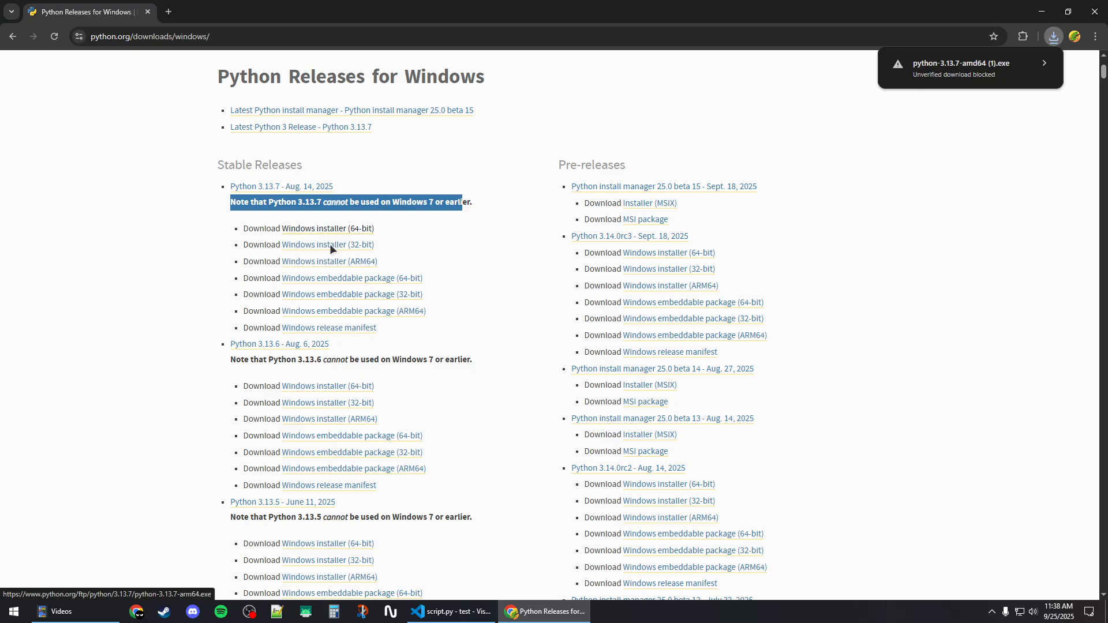
click(1044, 62)
click(986, 141)
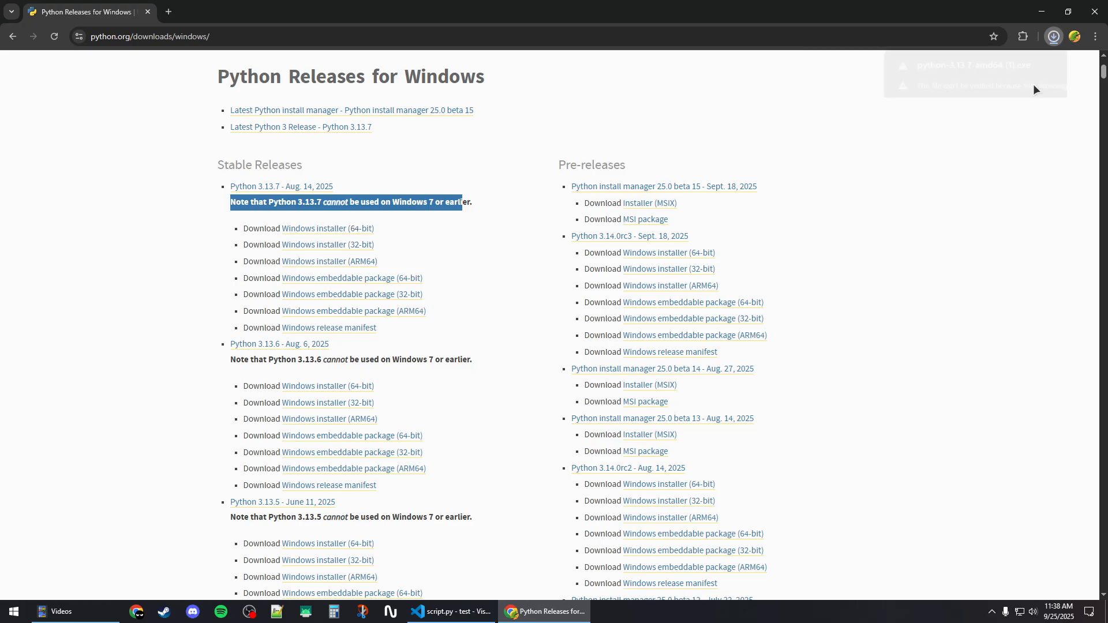
- Run the downloaded Python 3.13.7 installer to view its setup options, cancel the setup, and return to Visual Studio Code
click(1046, 45)
click(953, 118)
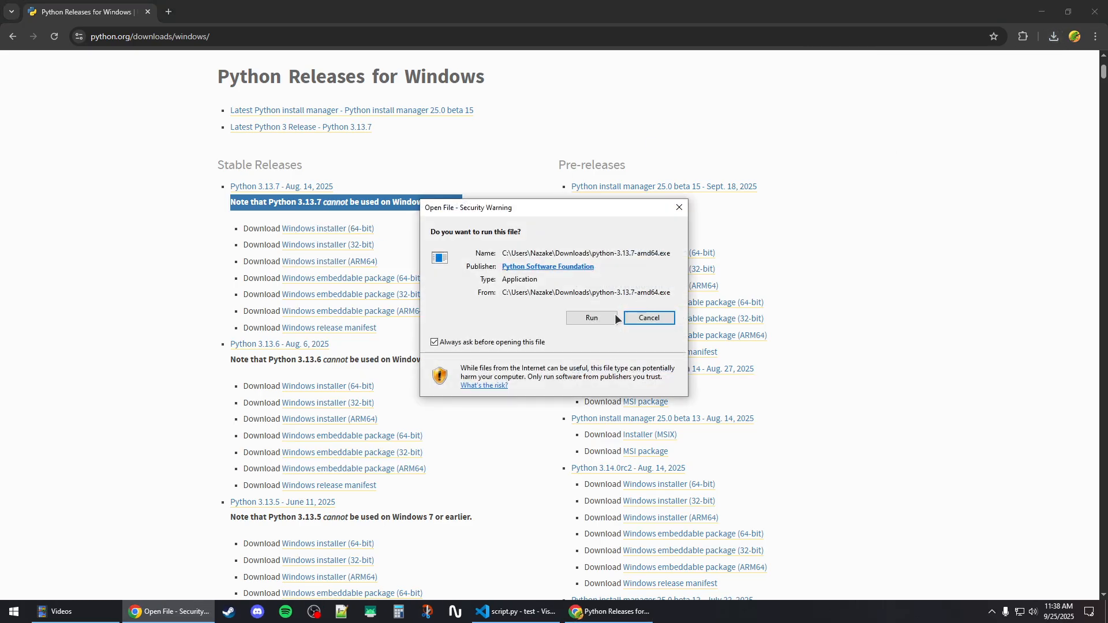
click(569, 317)
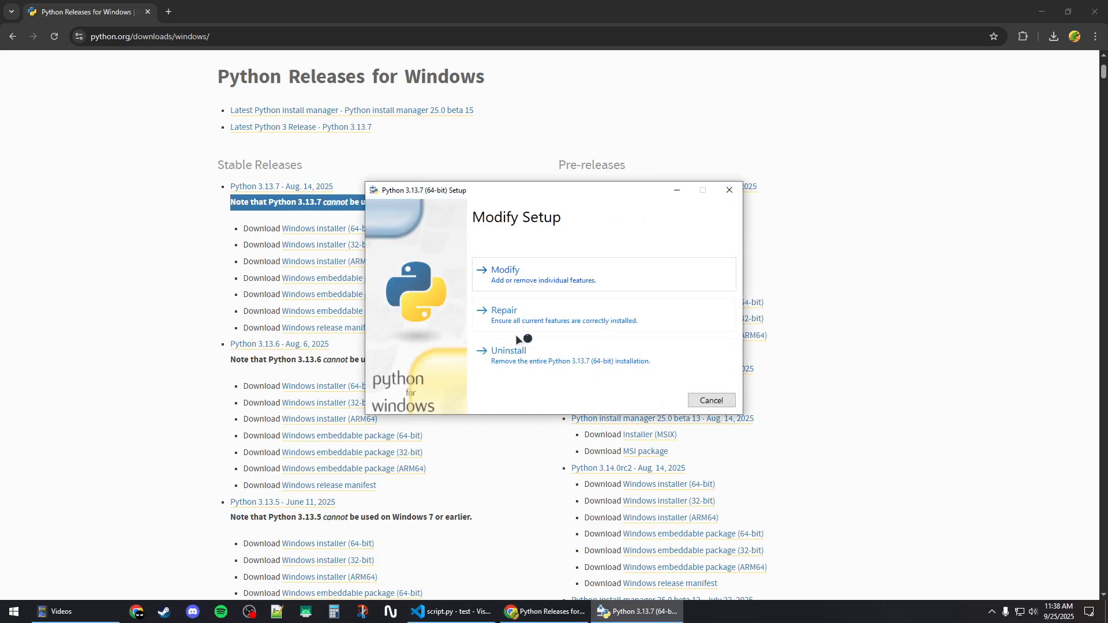
drag(521, 195, 401, 177)
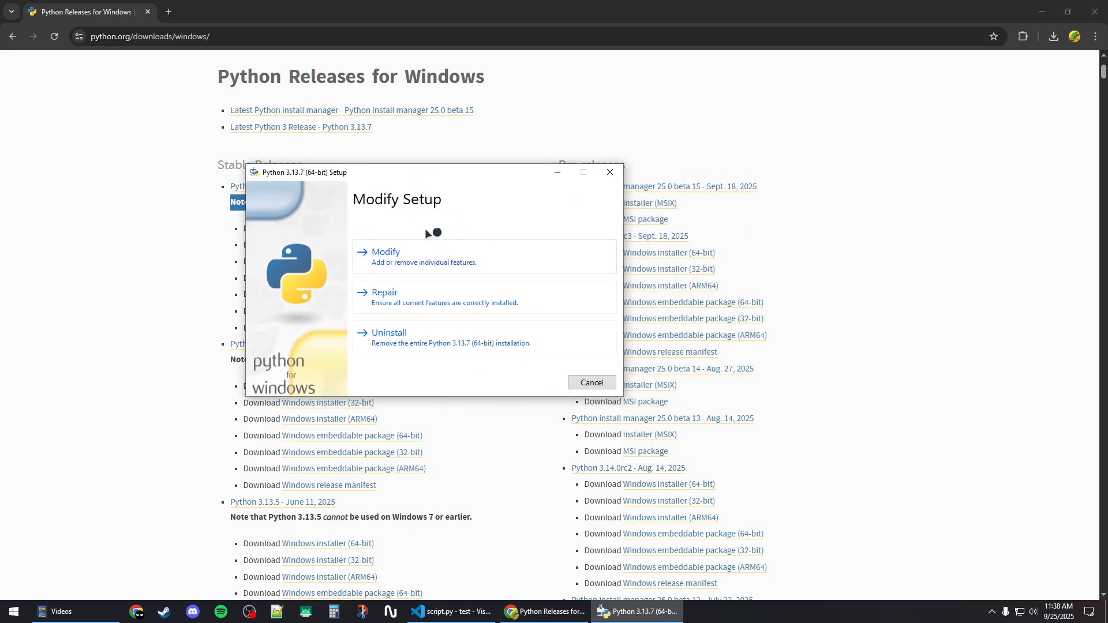
drag(299, 173, 381, 191)
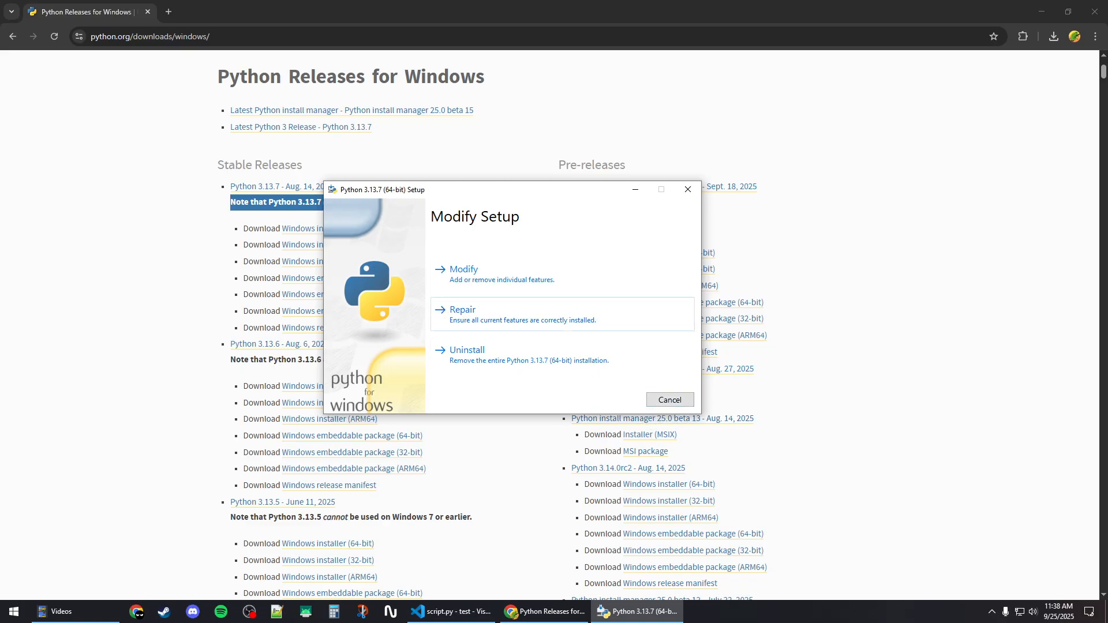
click(669, 400)
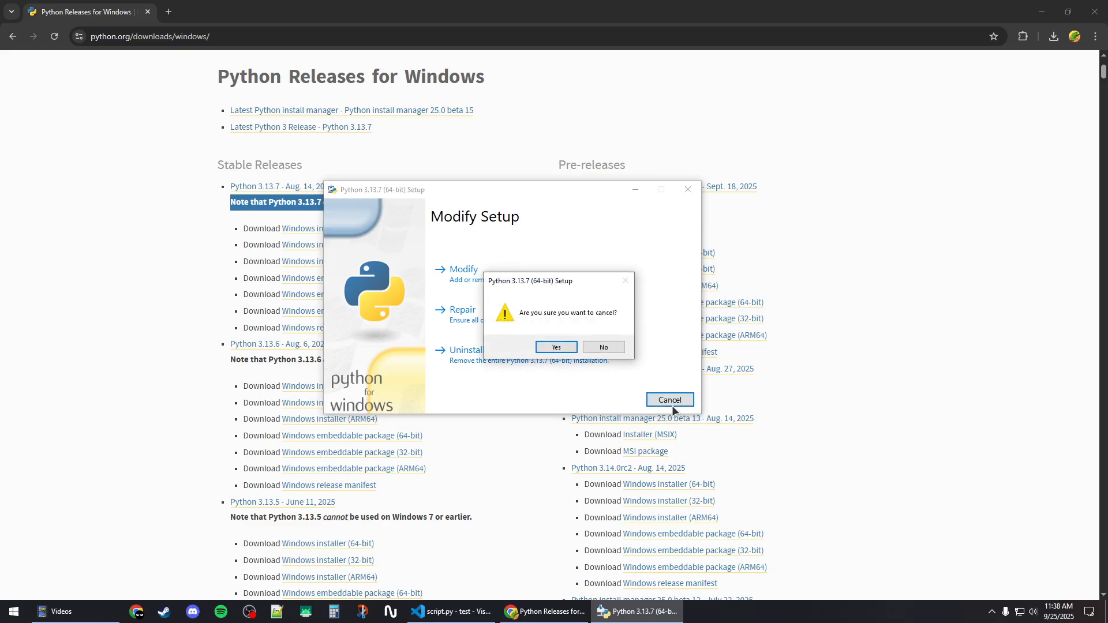
click(559, 347)
key(alt+Tab)
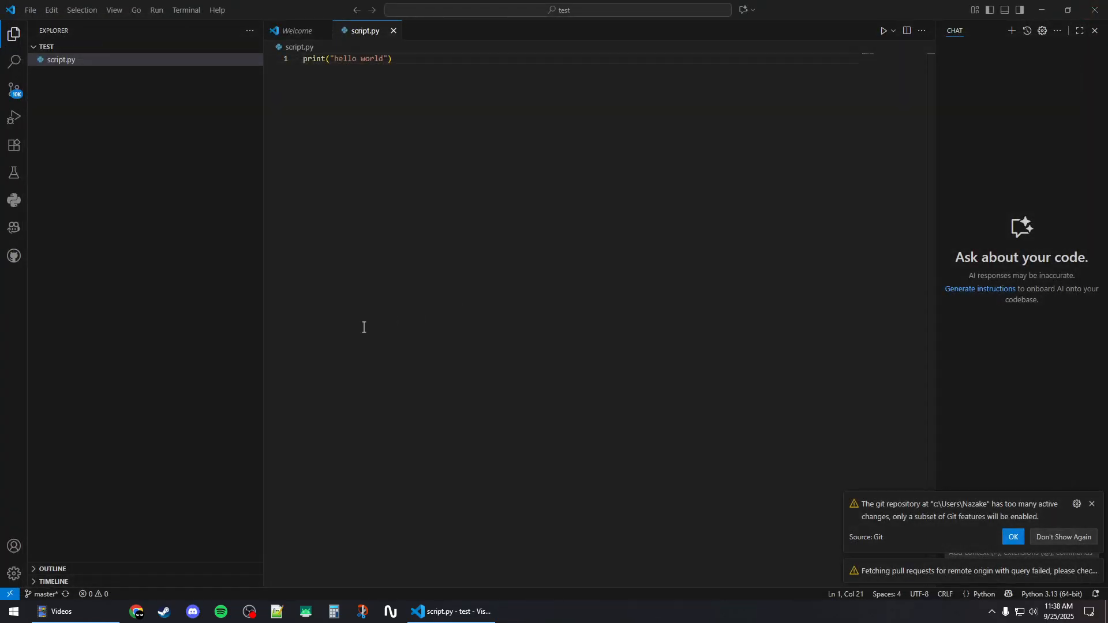
- Open the user Path variable in the system environment variables for editing and start a new entry in its list
click(13, 611)
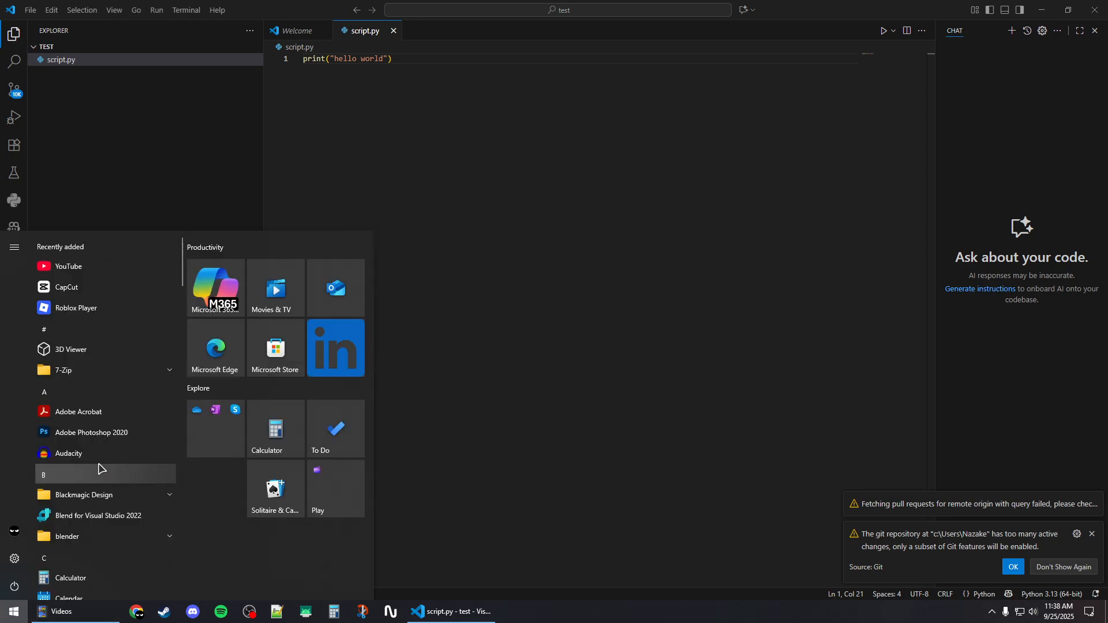
text(envir)
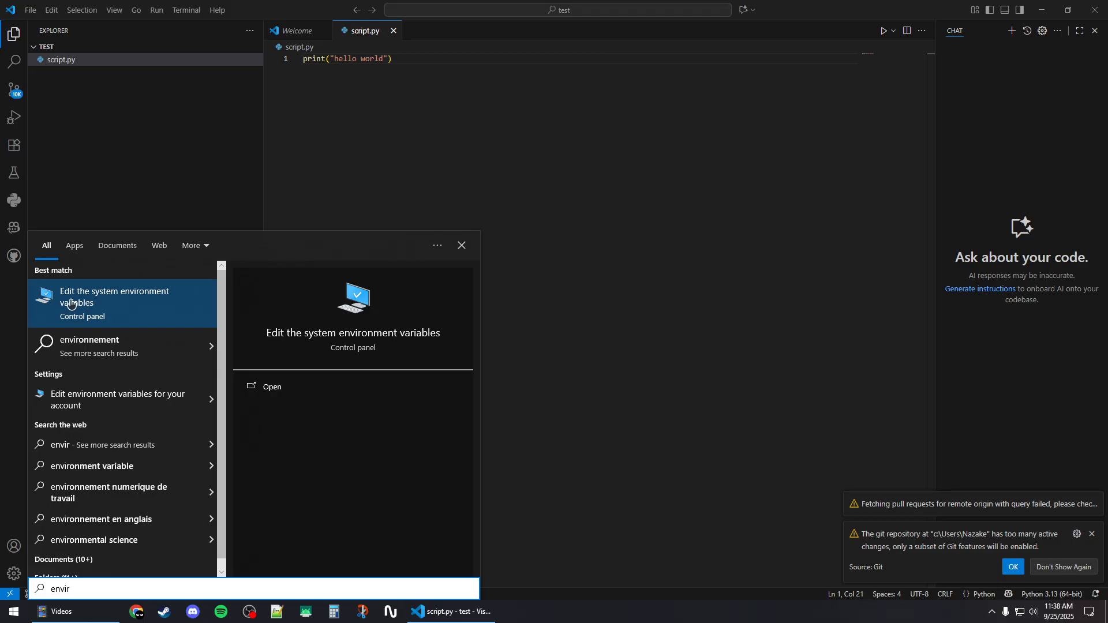
click(62, 306)
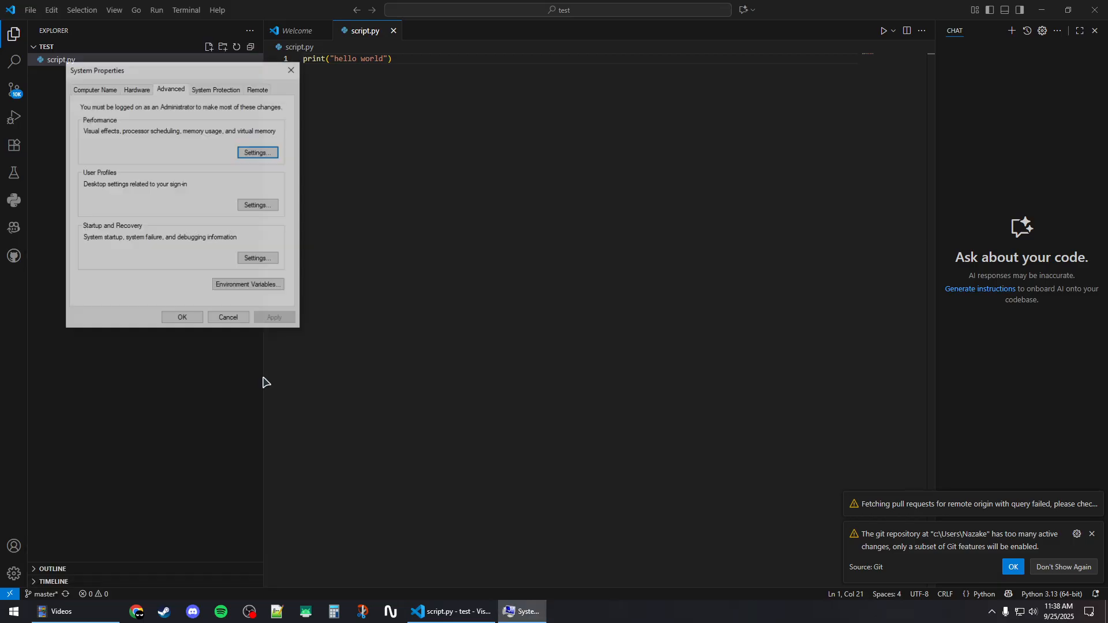
click(250, 292)
drag(484, 142, 434, 126)
click(370, 201)
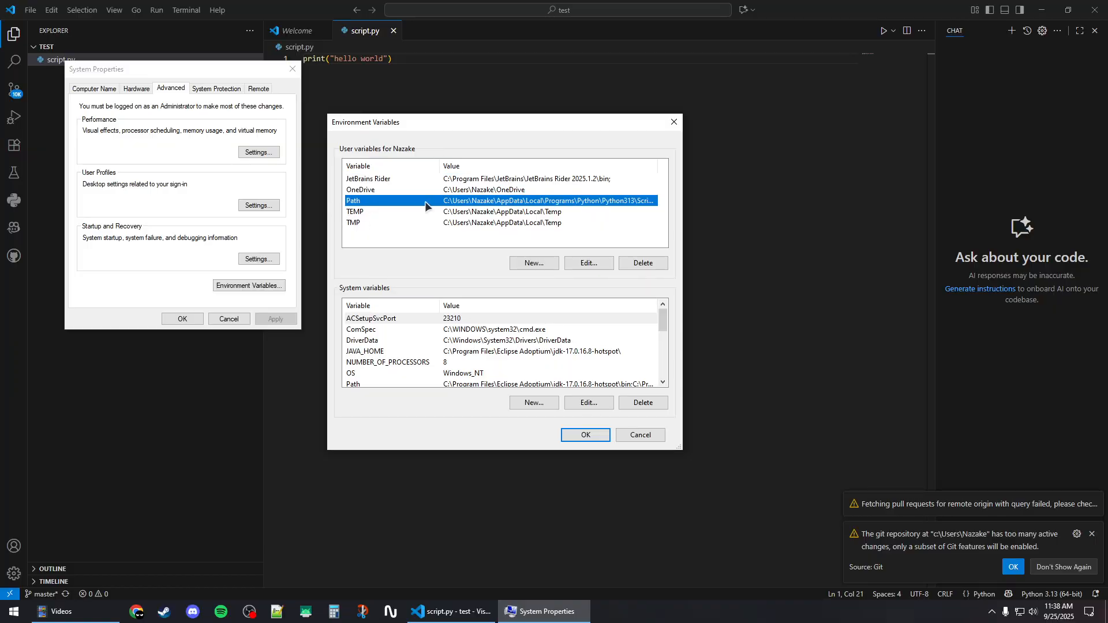
double_click(431, 202)
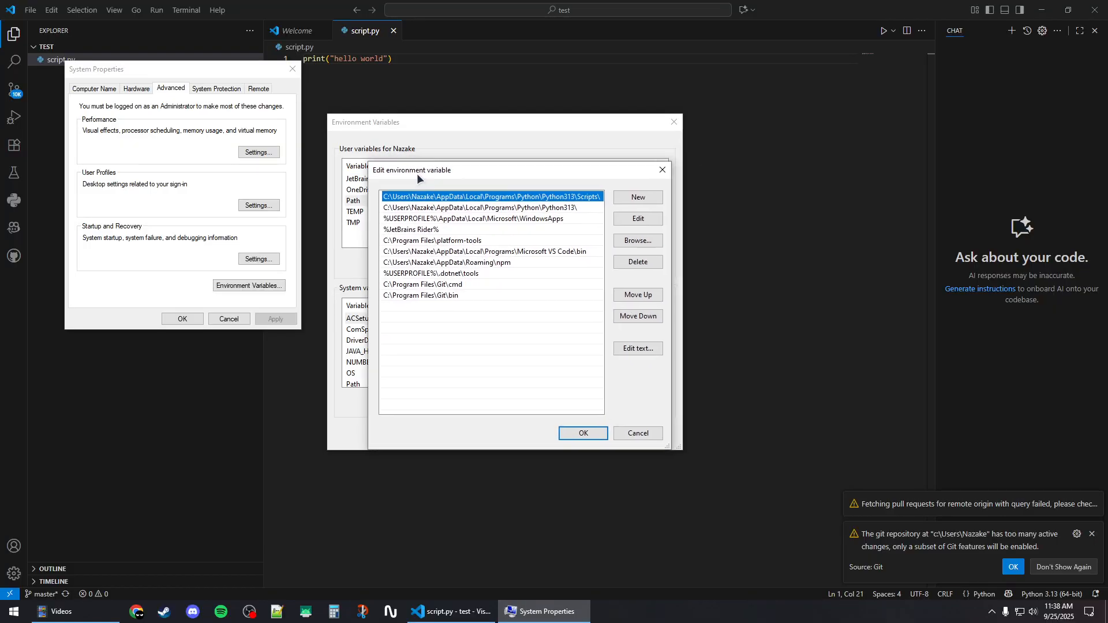
drag(509, 167, 445, 155)
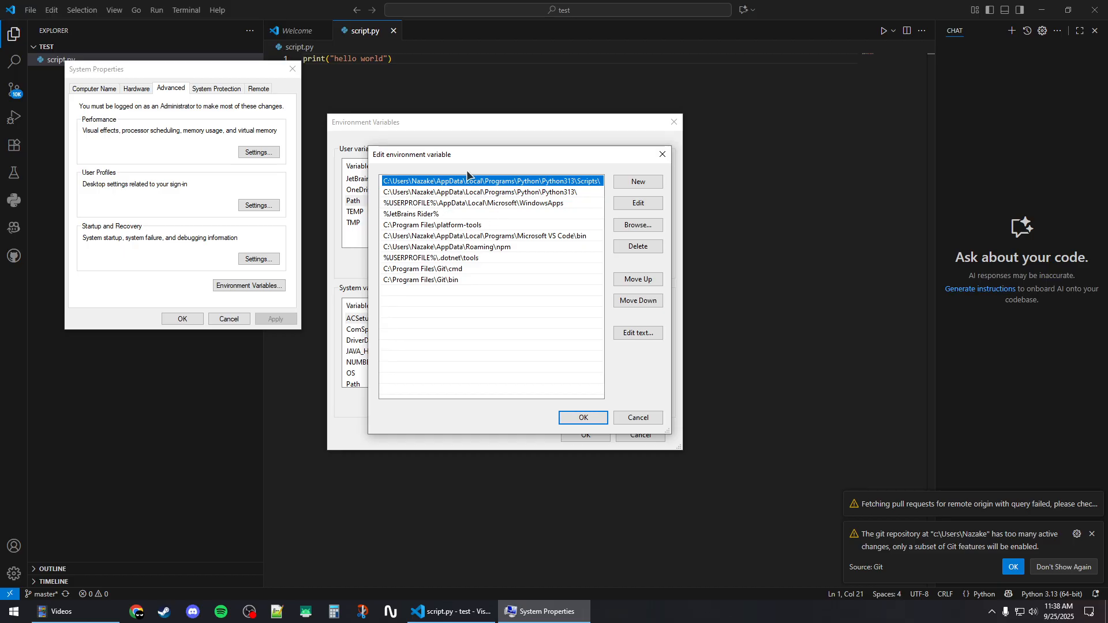
click(465, 281)
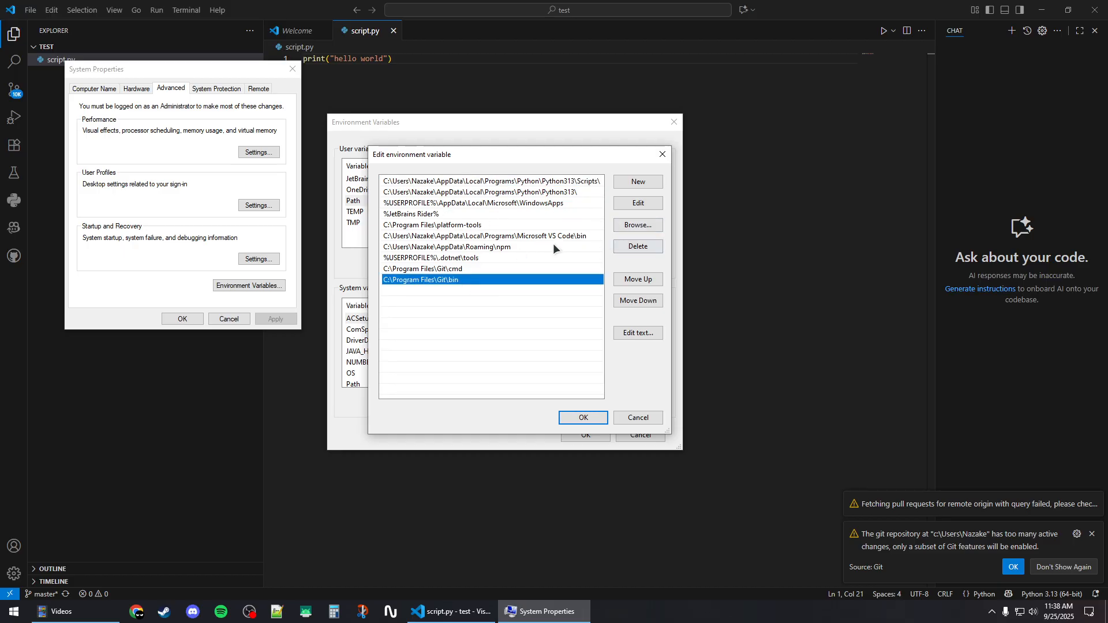
click(632, 182)
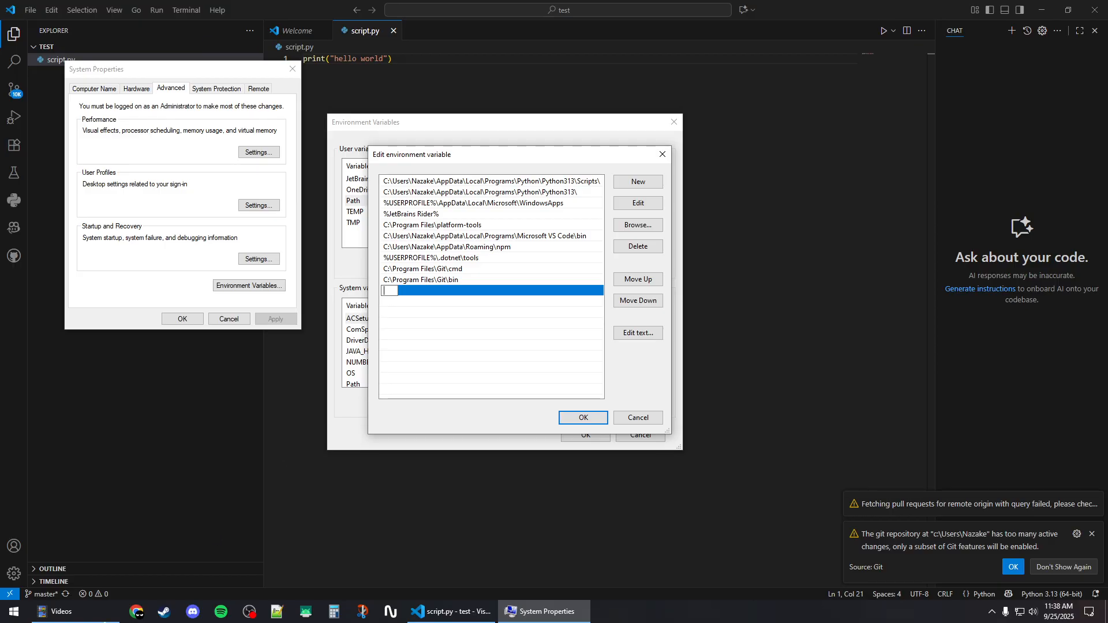
- Search Windows for python and open the folder containing the Python 3.13 (64-bit) shortcut in File Explorer
click(16, 614)
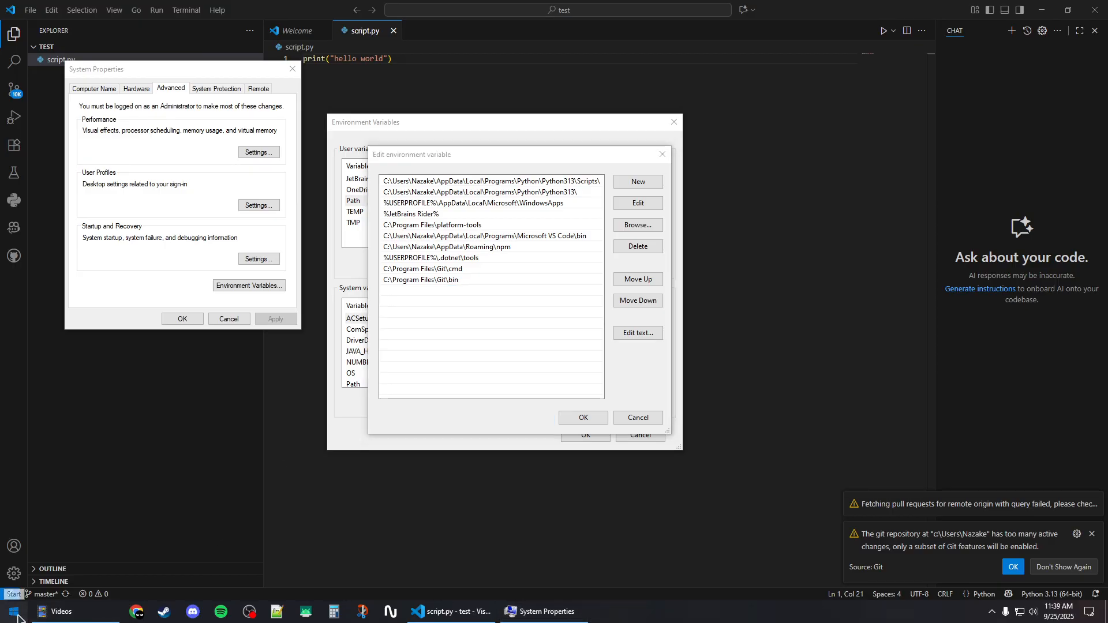
text(python)
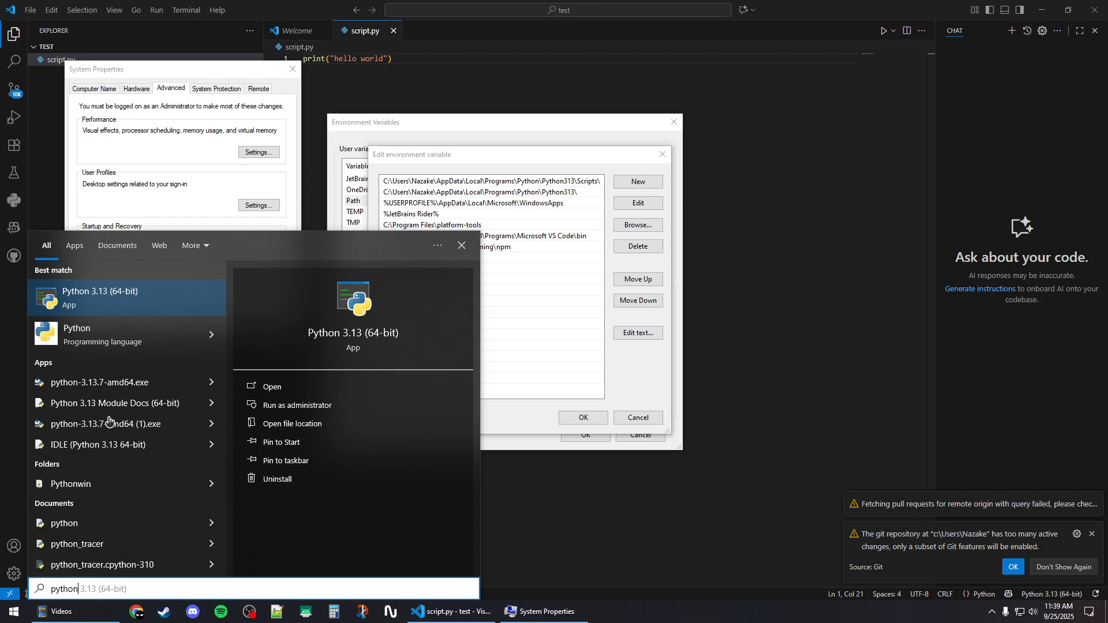
right_click(100, 299)
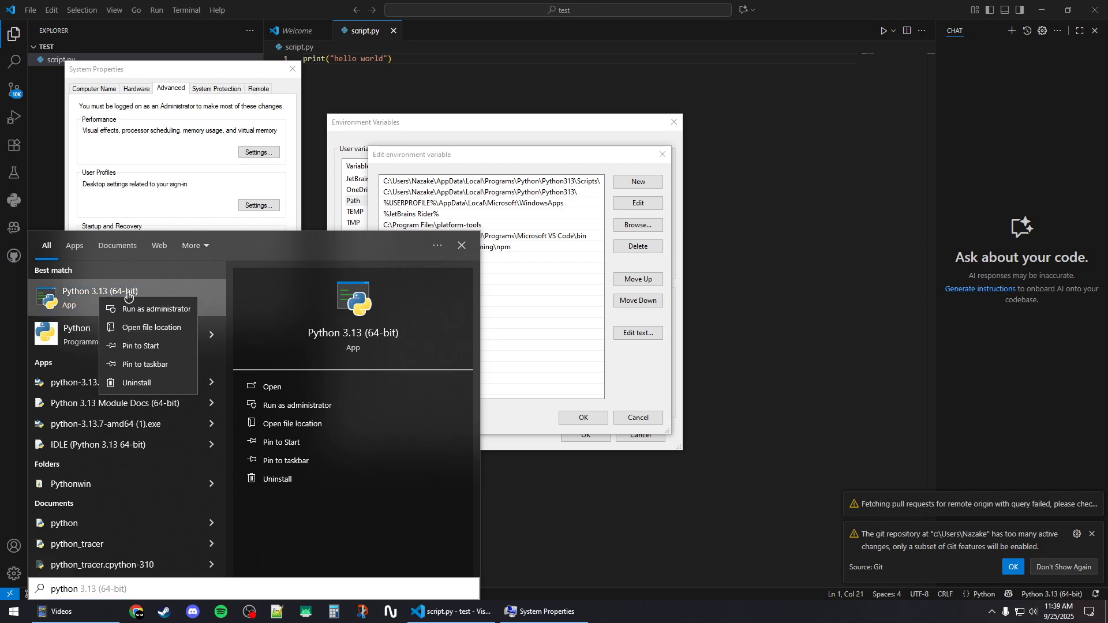
click(155, 333)
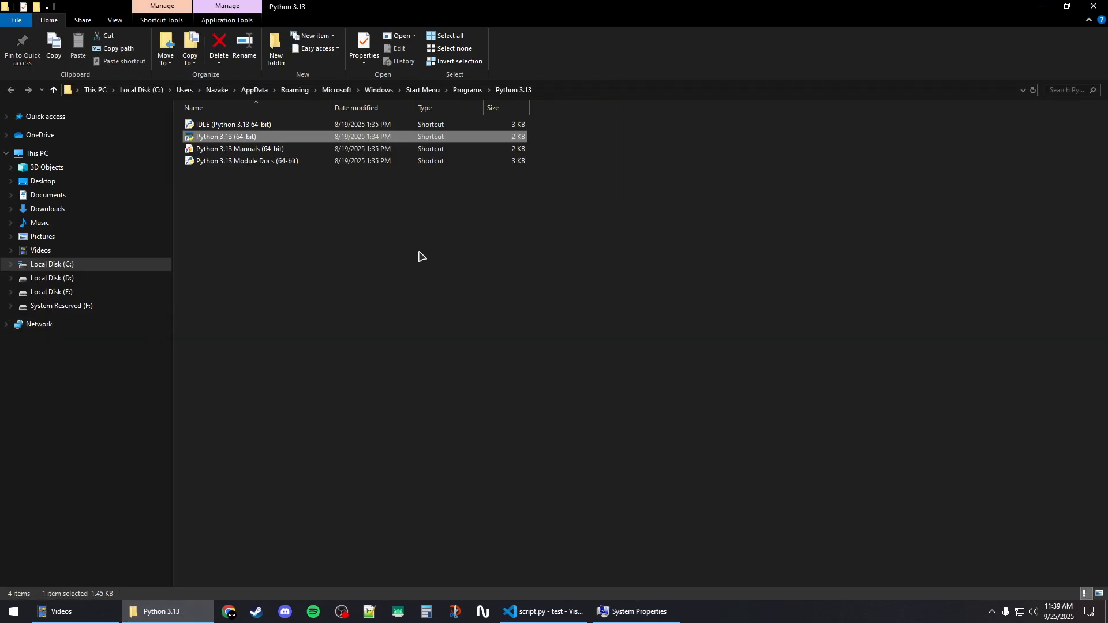
- Open the file location of the Python 3.13 (64-bit) shortcut's target to reach the Python313 installation folder
drag(429, 194, 241, 110)
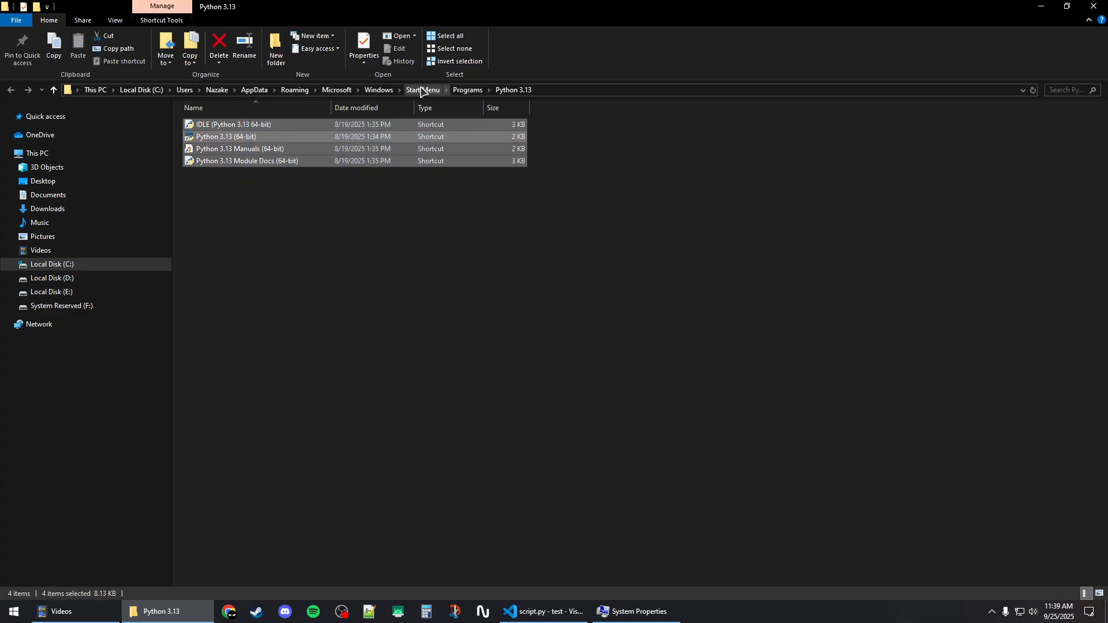
click(241, 182)
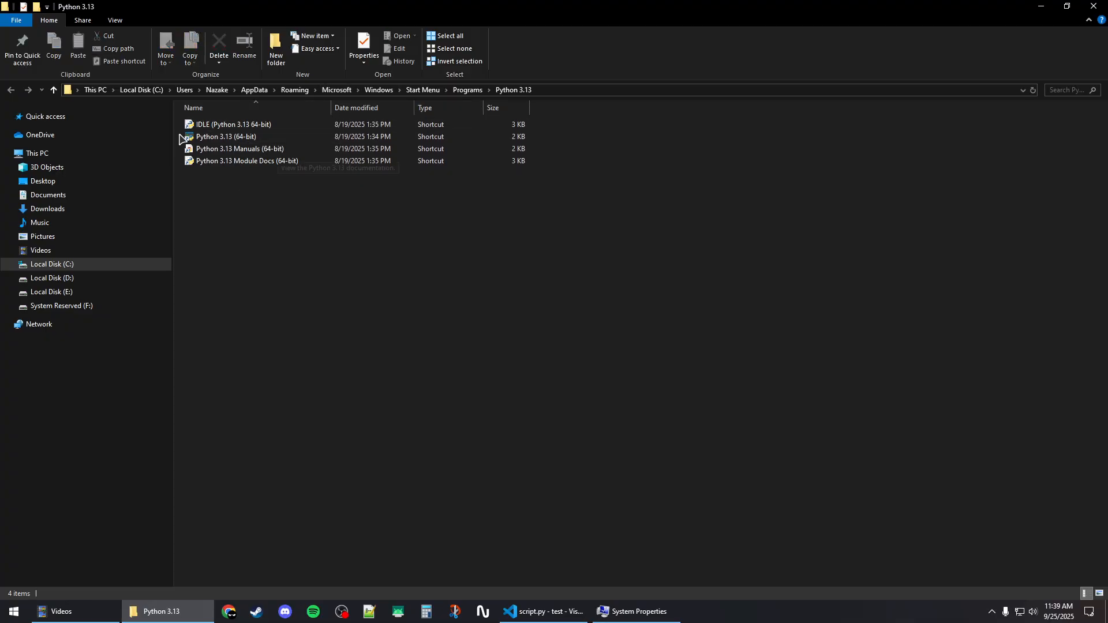
right_click(231, 137)
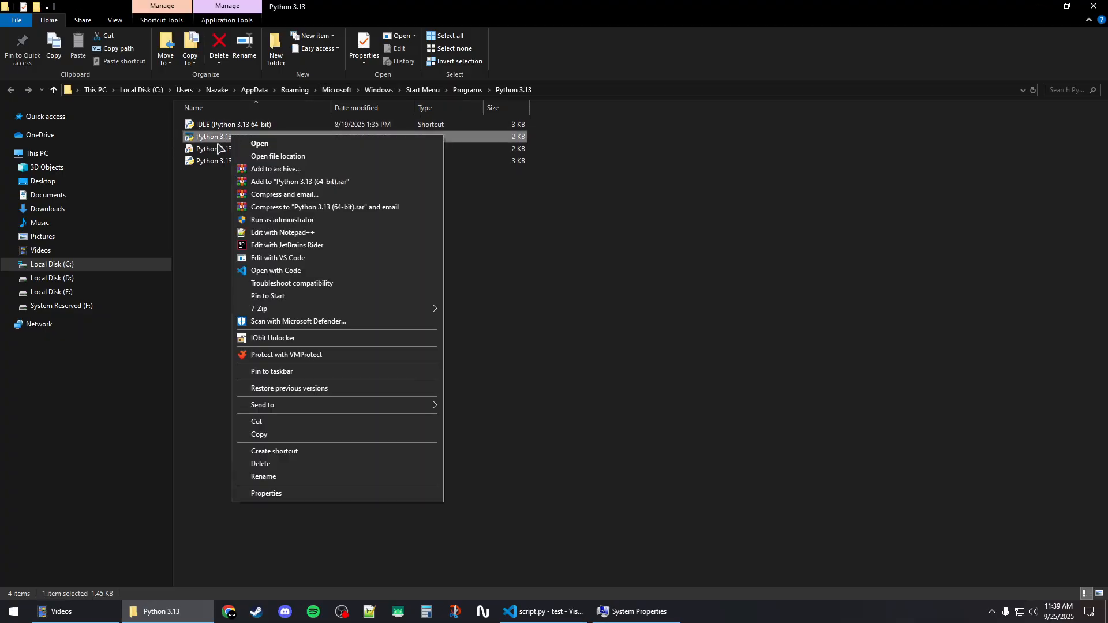
click(272, 157)
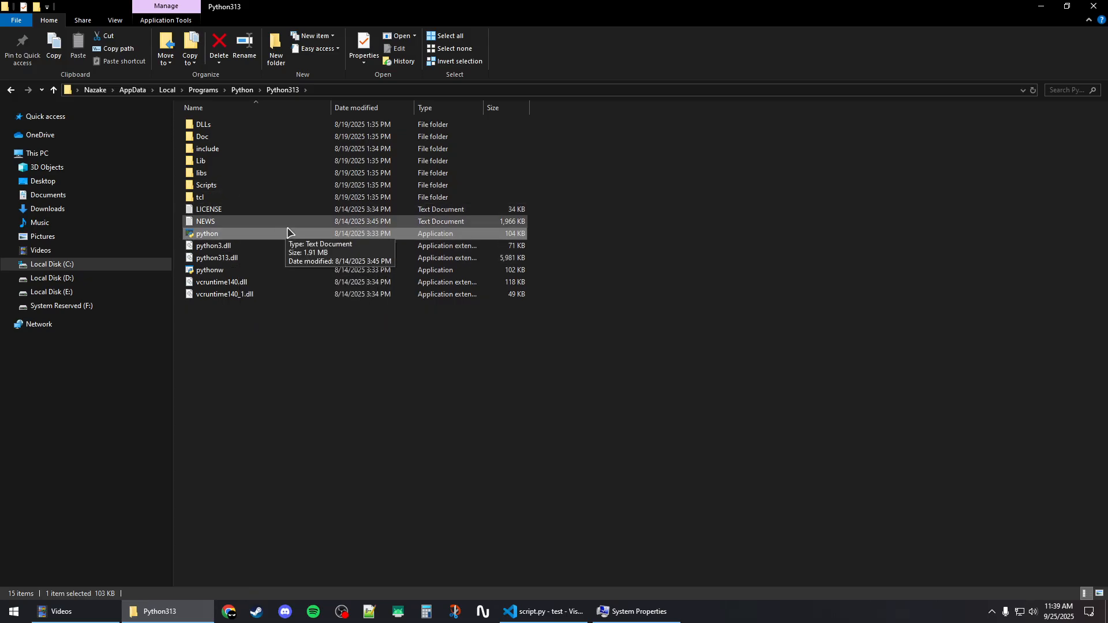
- Copy the full path of the Python313 installation folder
click(337, 91)
click(313, 86)
key(ctrl+a)
right_click(147, 91)
click(205, 129)
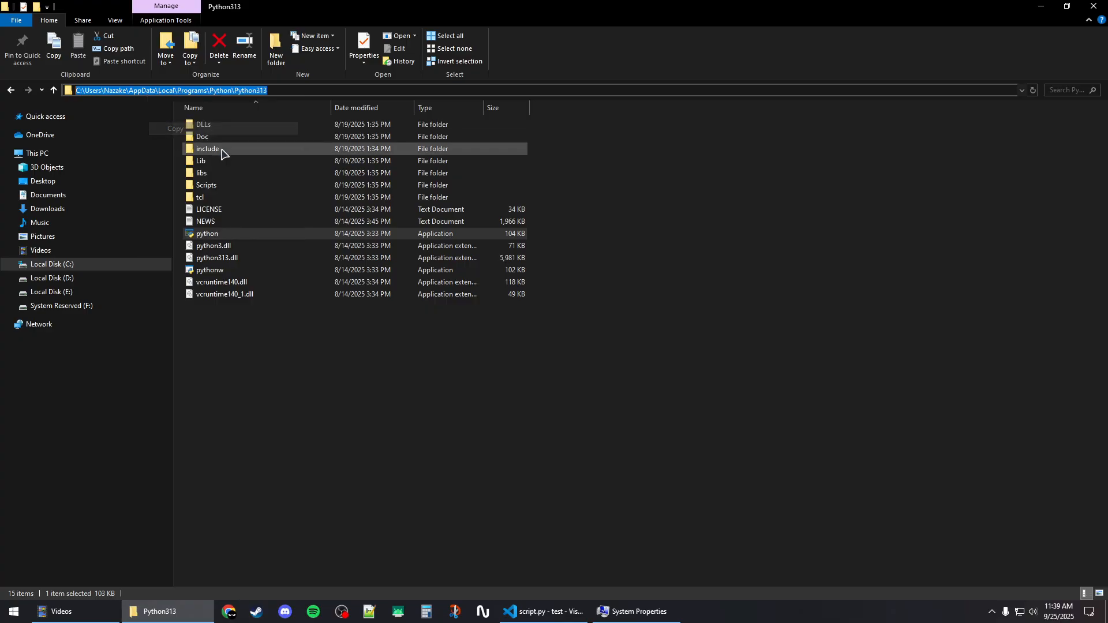
- Add the copied Python313 folder path as a new entry in the user Path variable and accept the edit
key(alt+Tab)
drag(419, 157, 448, 148)
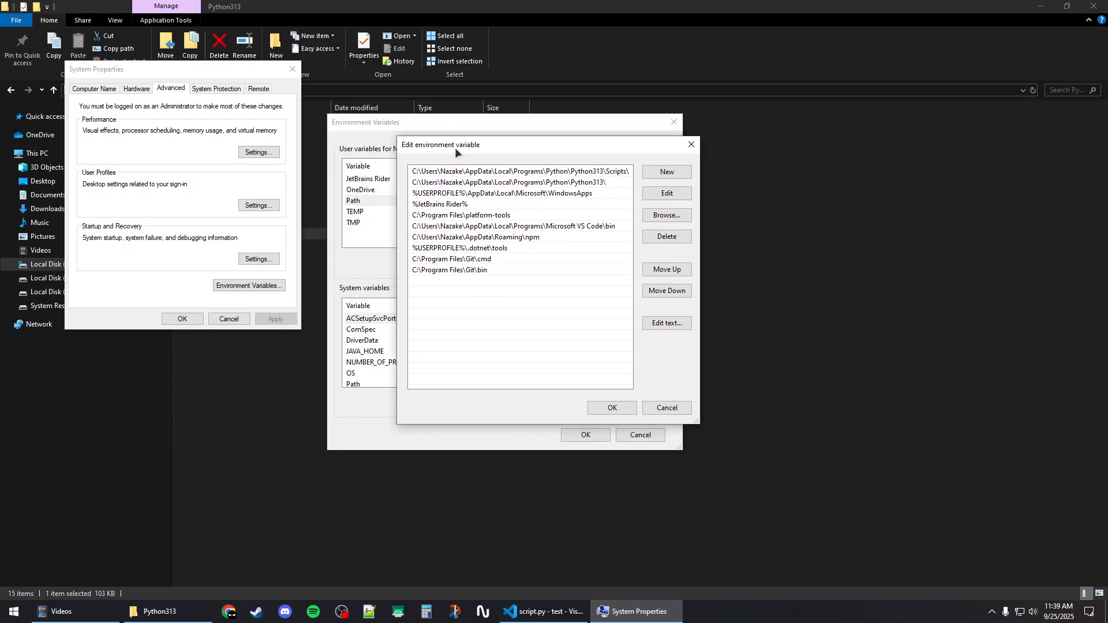
click(664, 173)
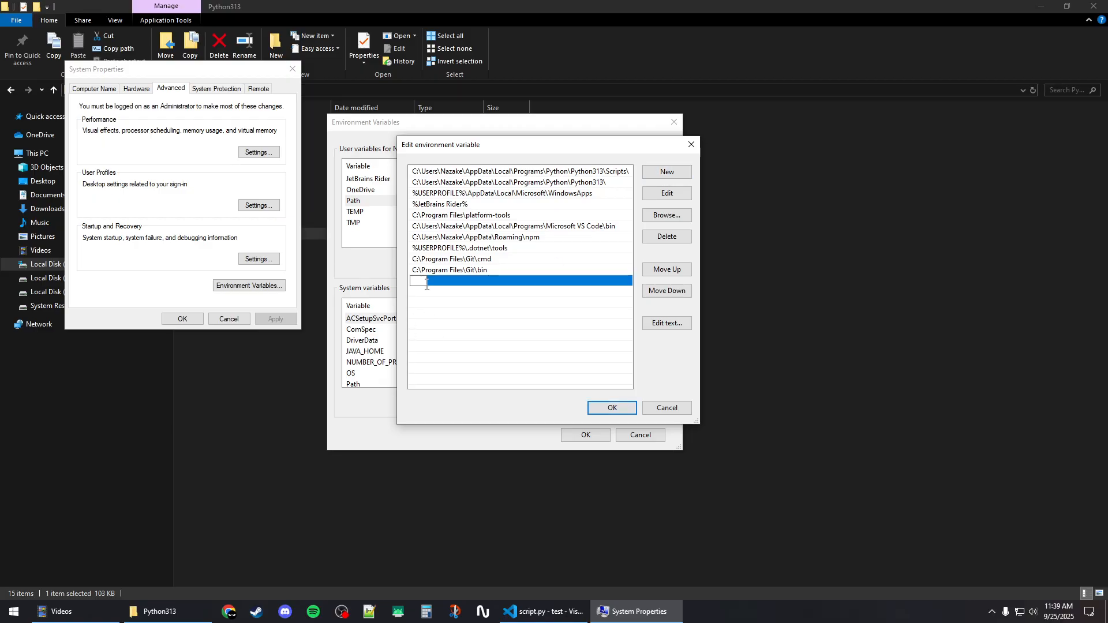
key(ctrl+v)
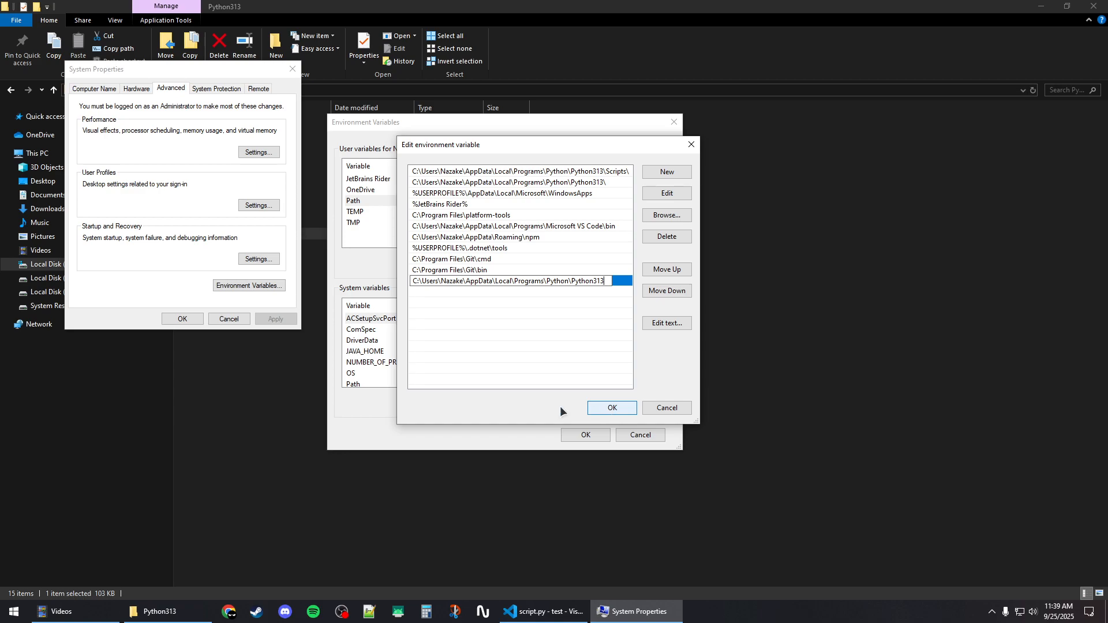
click(621, 412)
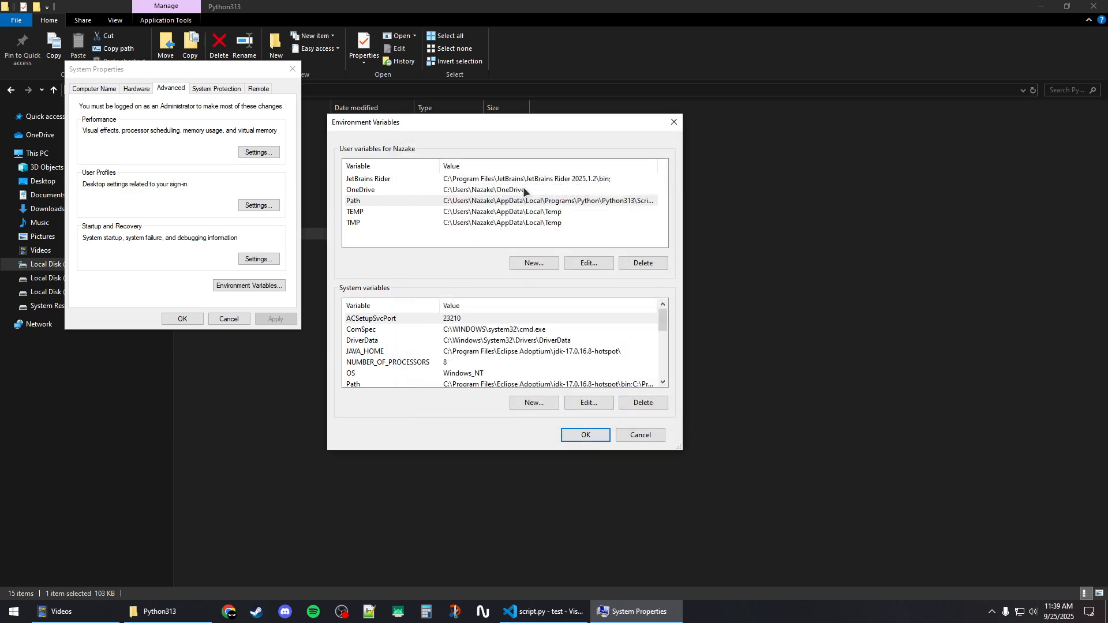
- Reopen the user Path variable and add another entry with the copied Python313 path followed by \Scripts\
click(369, 201)
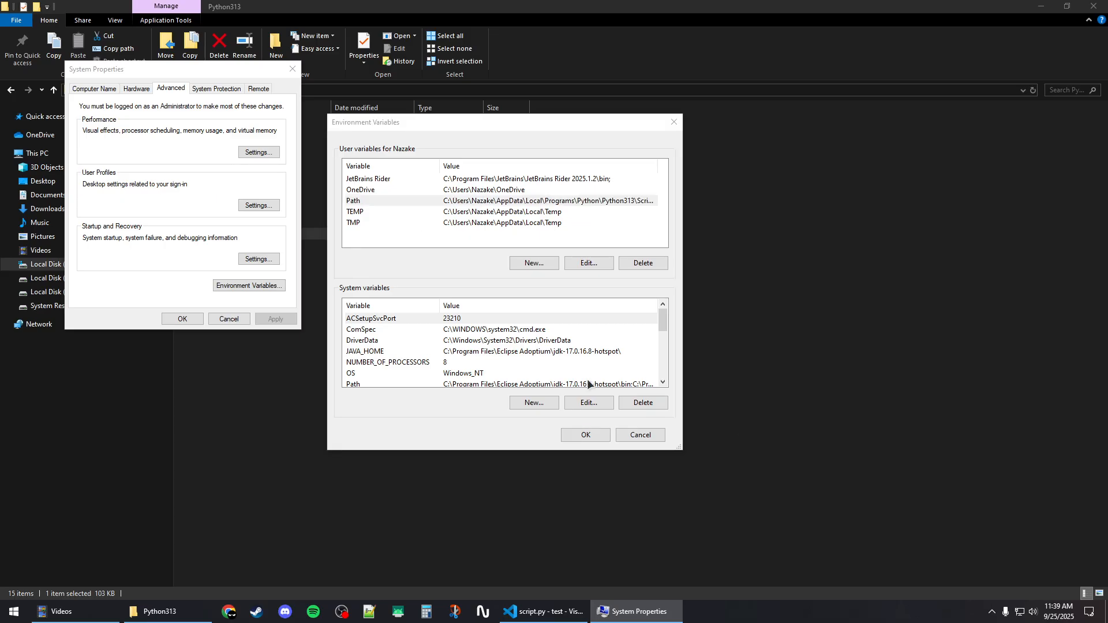
click(583, 265)
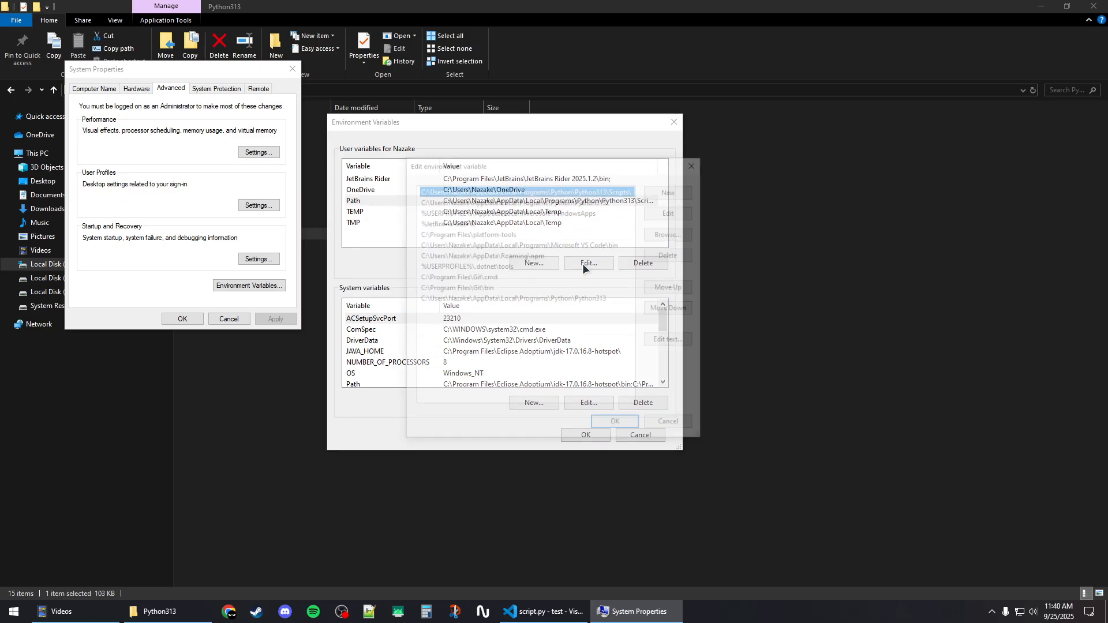
click(611, 292)
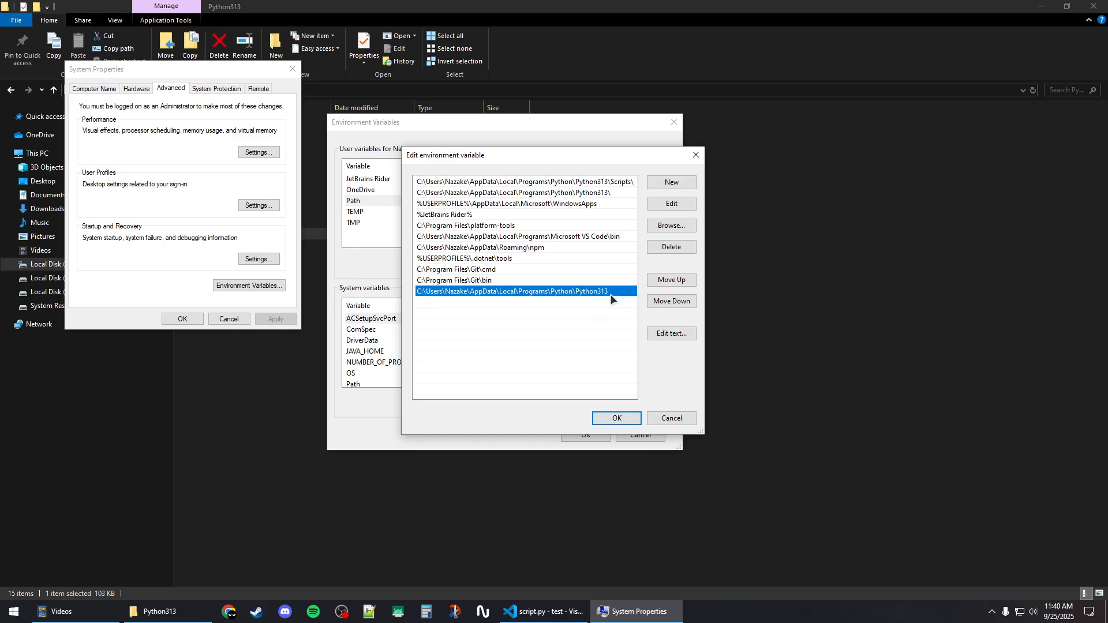
click(671, 182)
key(ctrl+v)
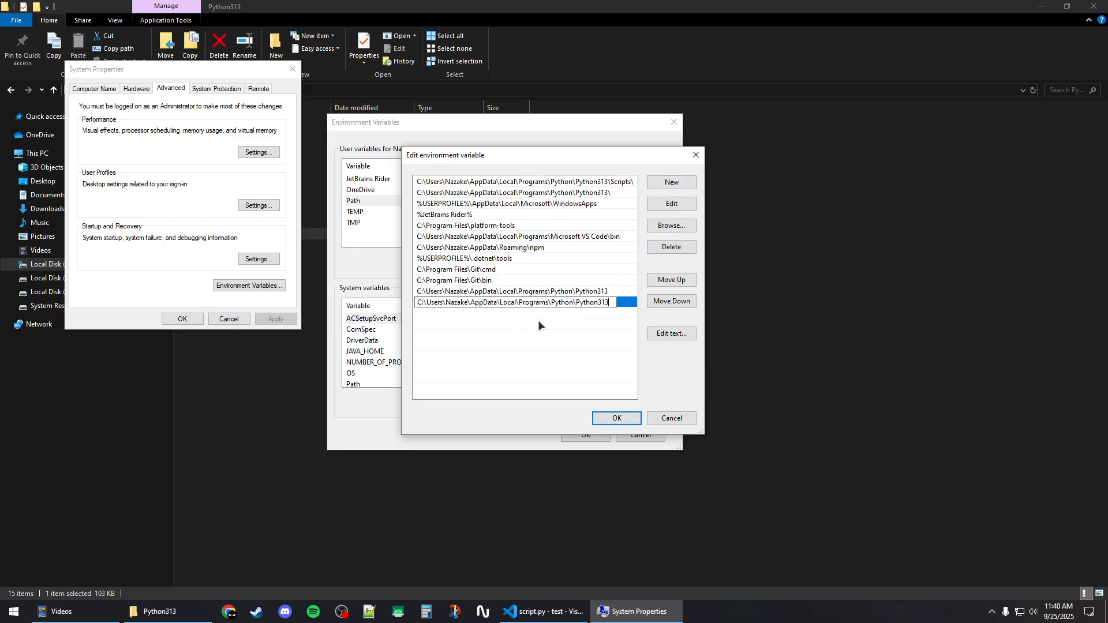
text(\Scripts\)
key(Return)
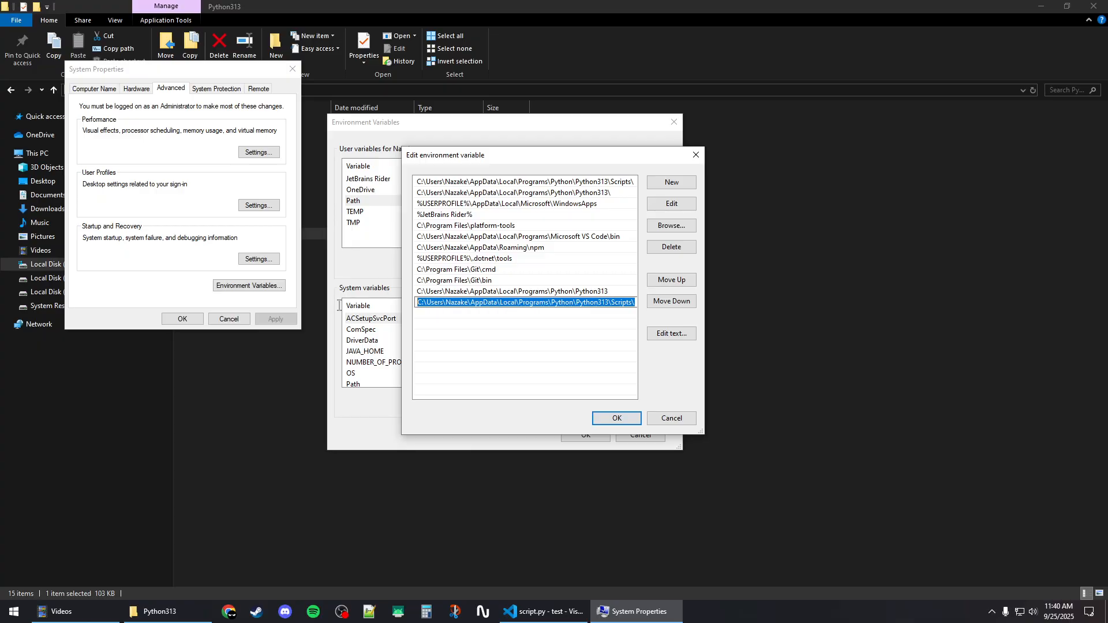
click(601, 419)
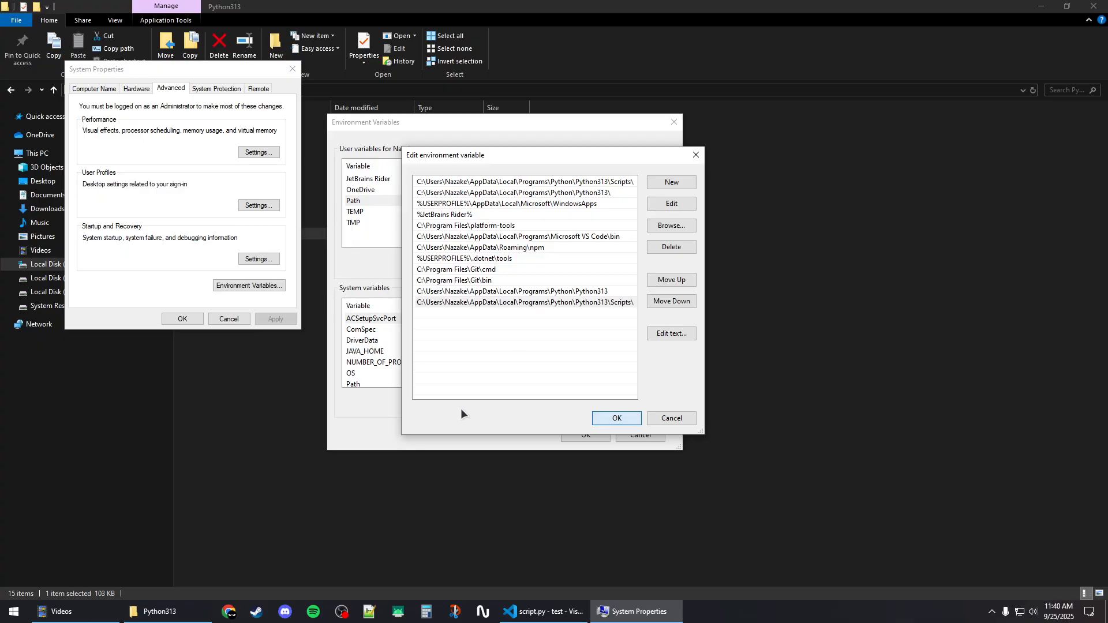
- Delete the two duplicate Python313 entries at the end of the Path list
click(489, 182)
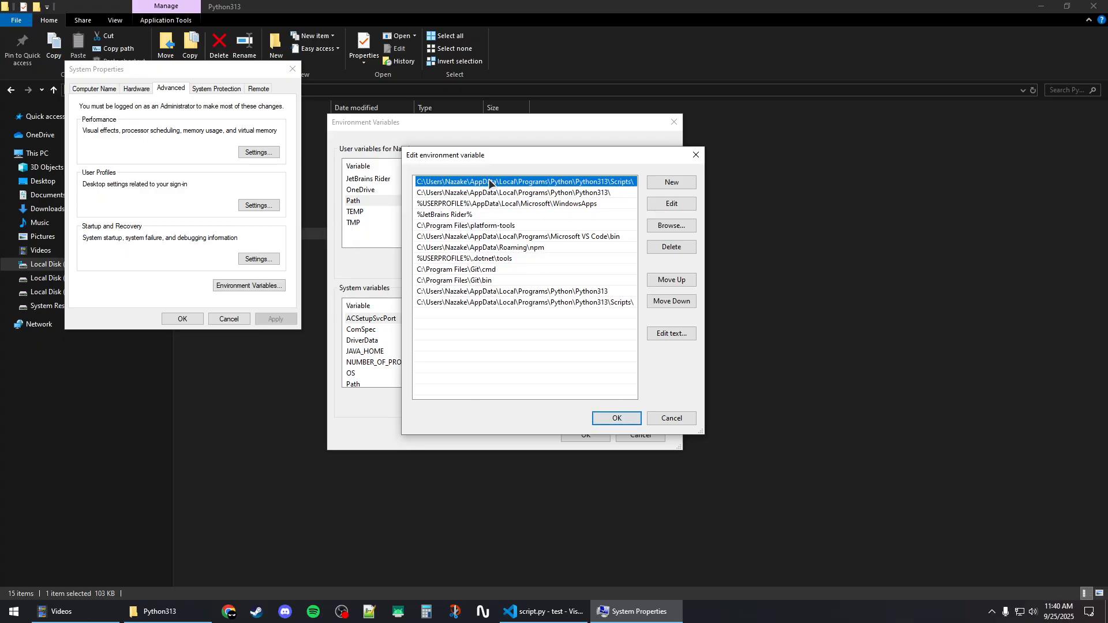
click(514, 303)
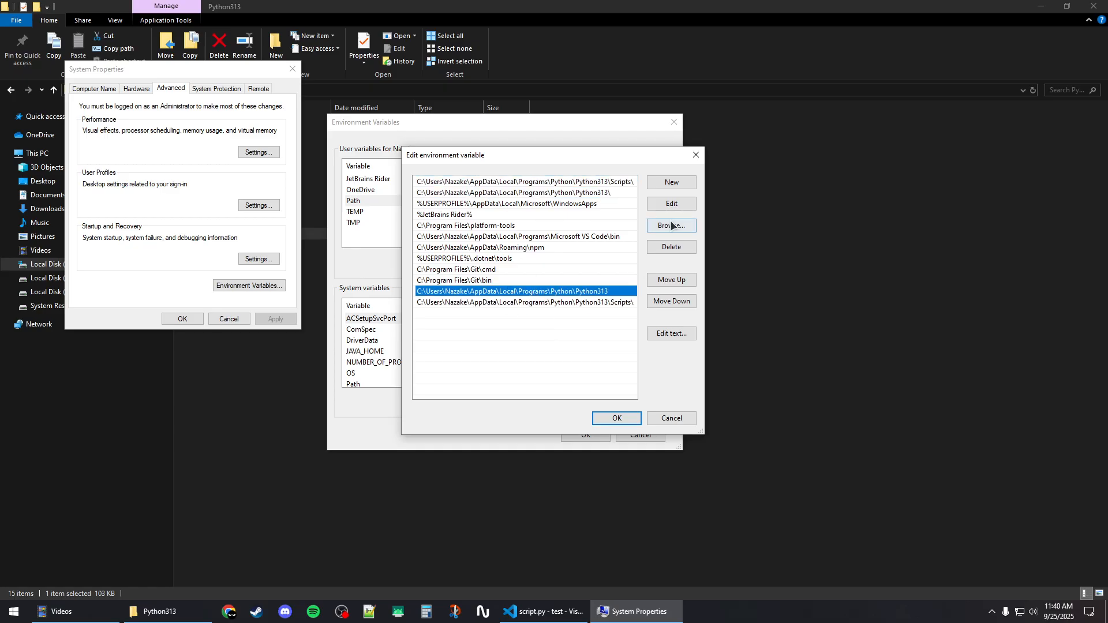
click(670, 247)
click(670, 247)
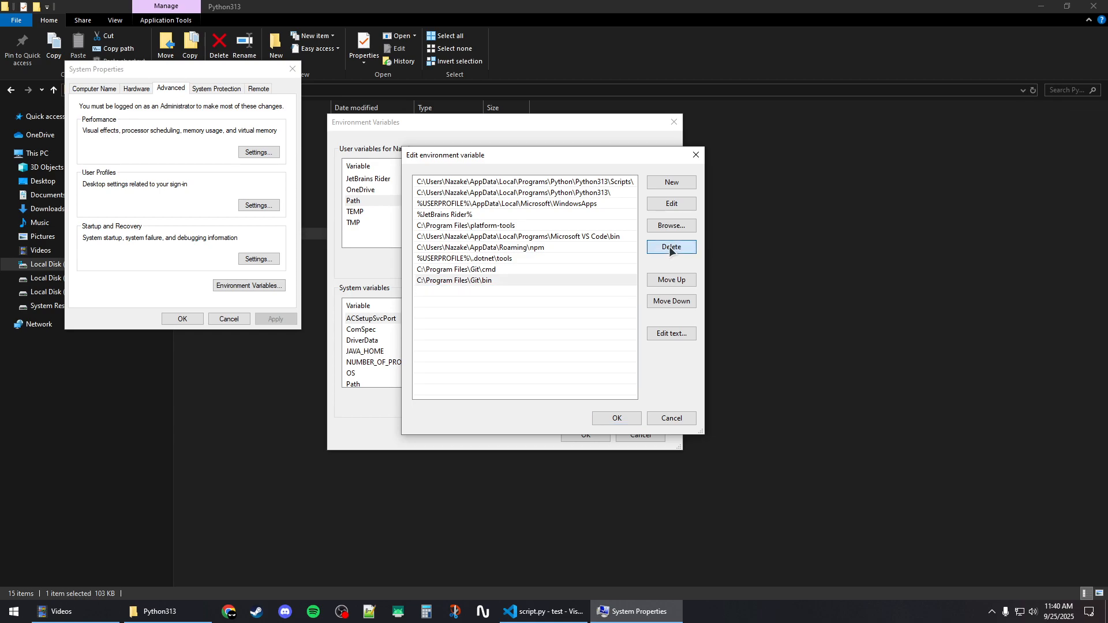
- Check the original Python313 and Scripts entries, then accept the Path edit, the environment variables and the system properties
click(554, 183)
click(551, 193)
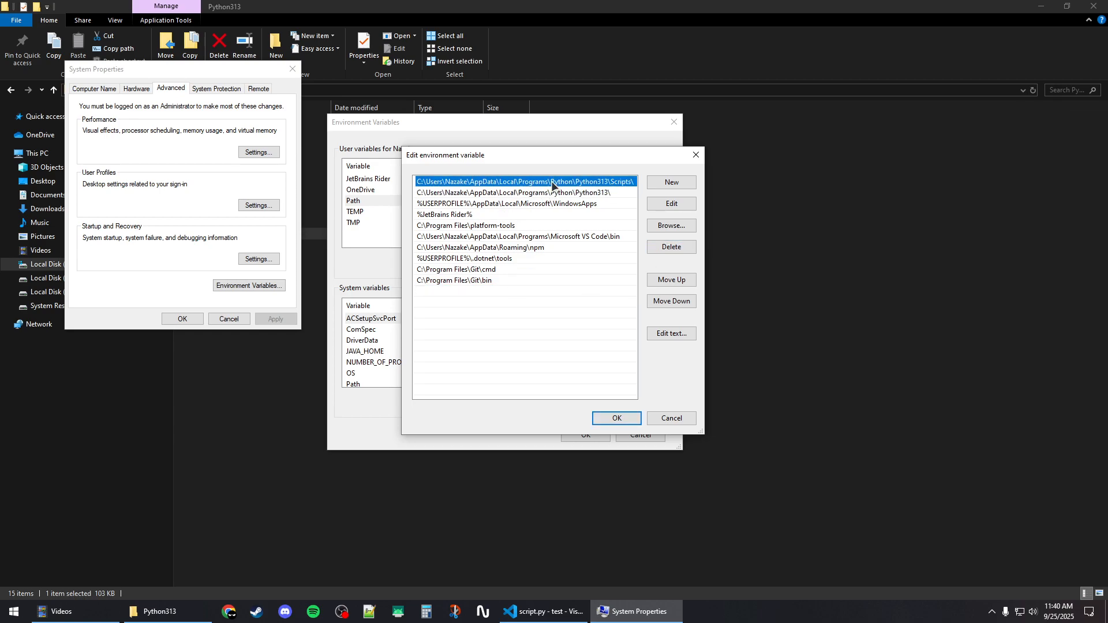
click(557, 183)
click(616, 418)
click(584, 436)
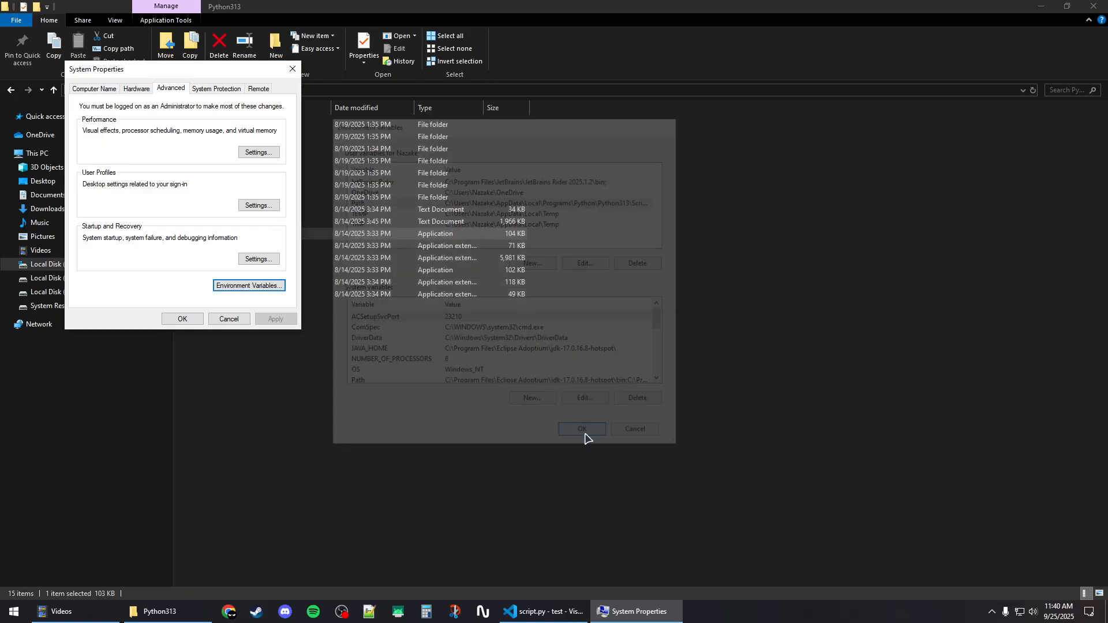
click(180, 319)
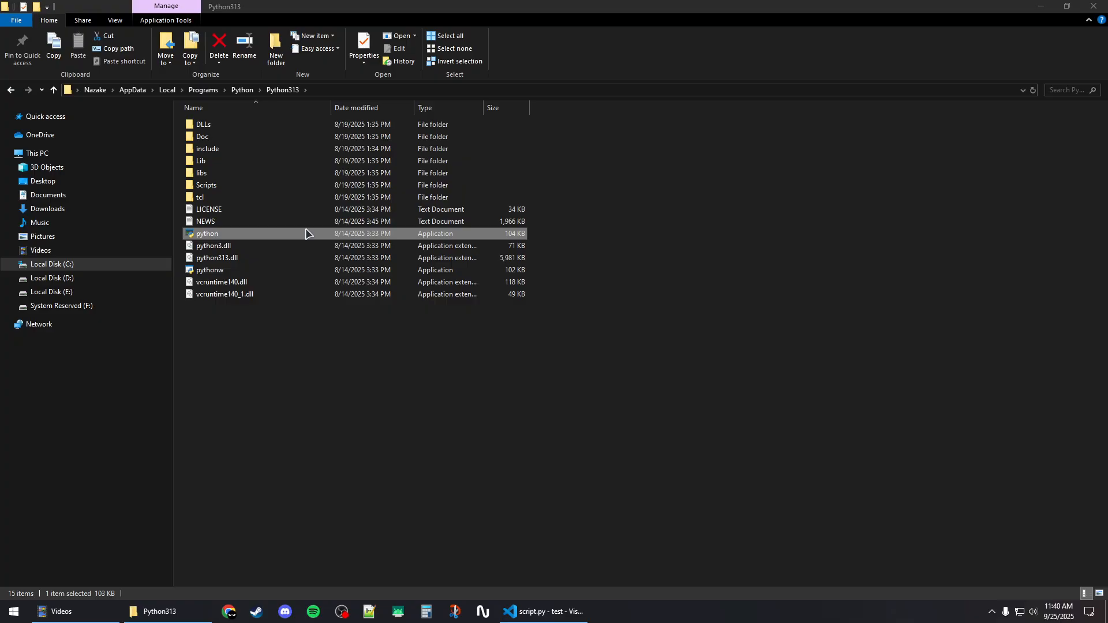
- Switch to Visual Studio Code, run script.py, and compare its terminal output with the print statement
key(alt+Tab)
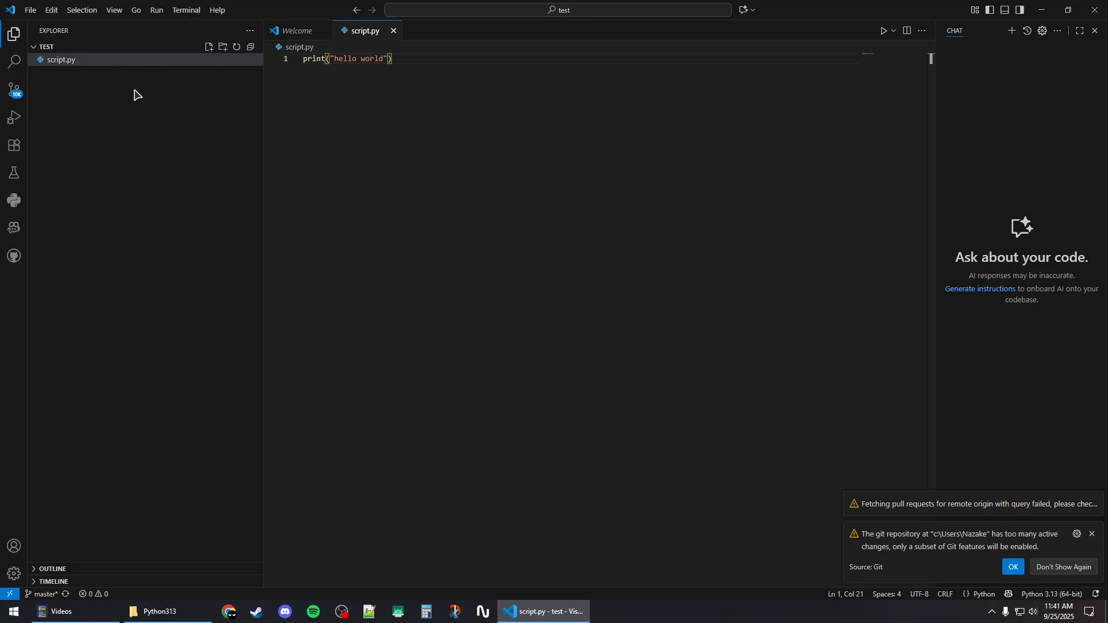
drag(426, 59, 225, 56)
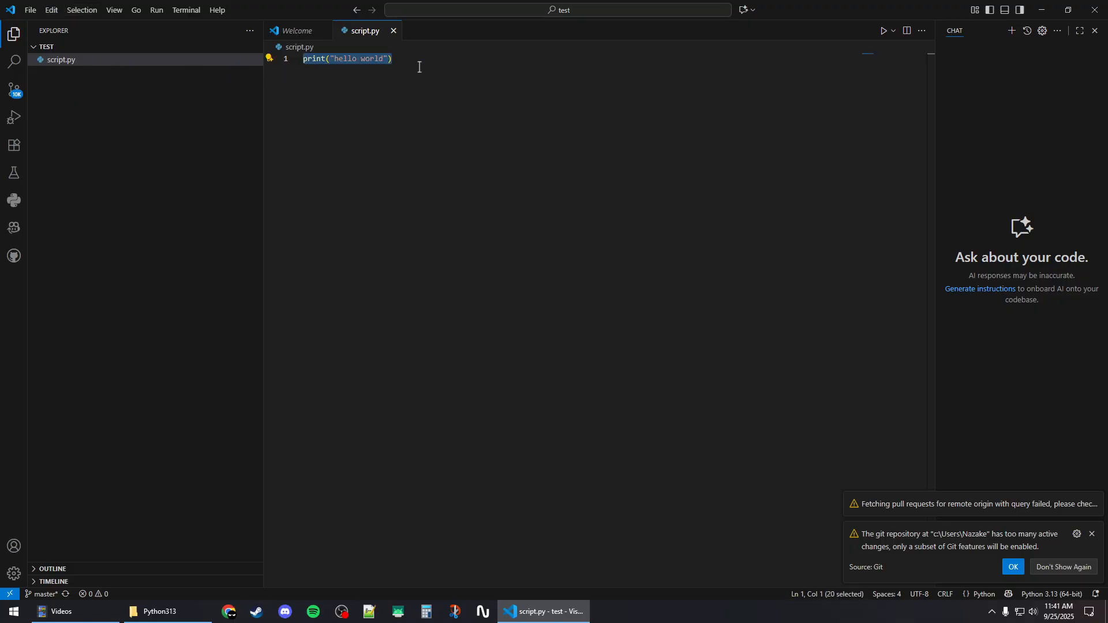
click(395, 77)
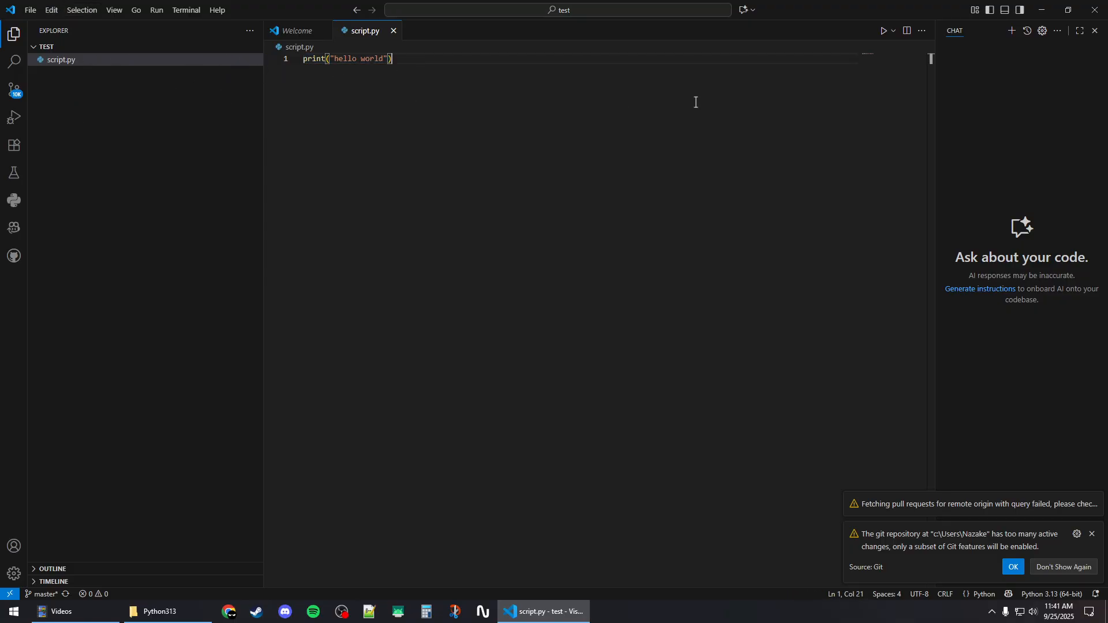
click(886, 32)
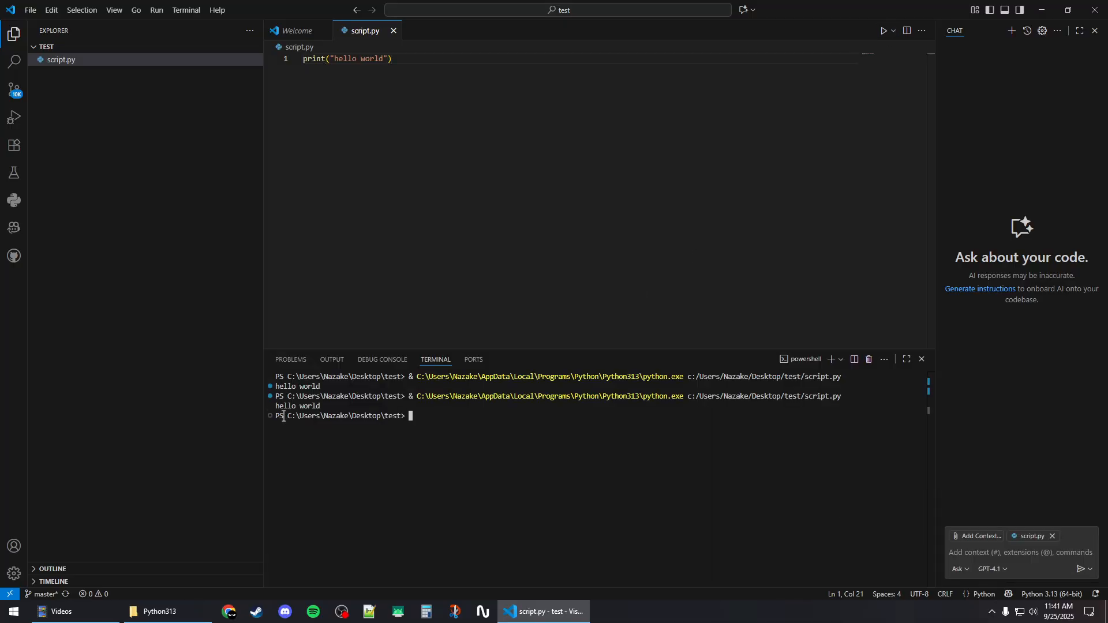
drag(328, 407, 276, 407)
click(324, 405)
drag(413, 64, 294, 62)
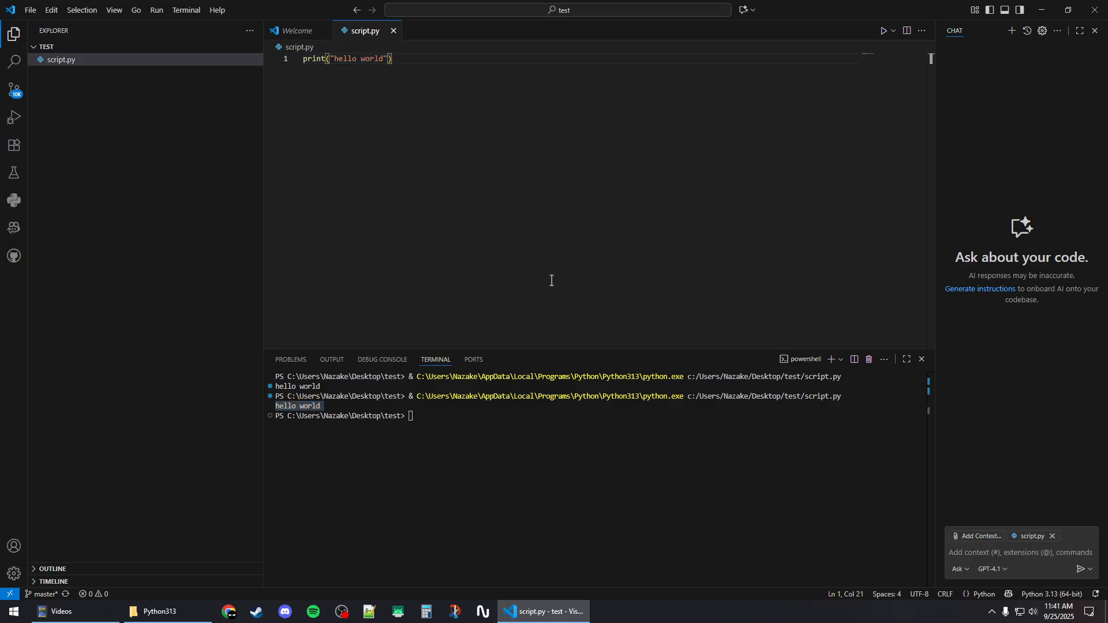